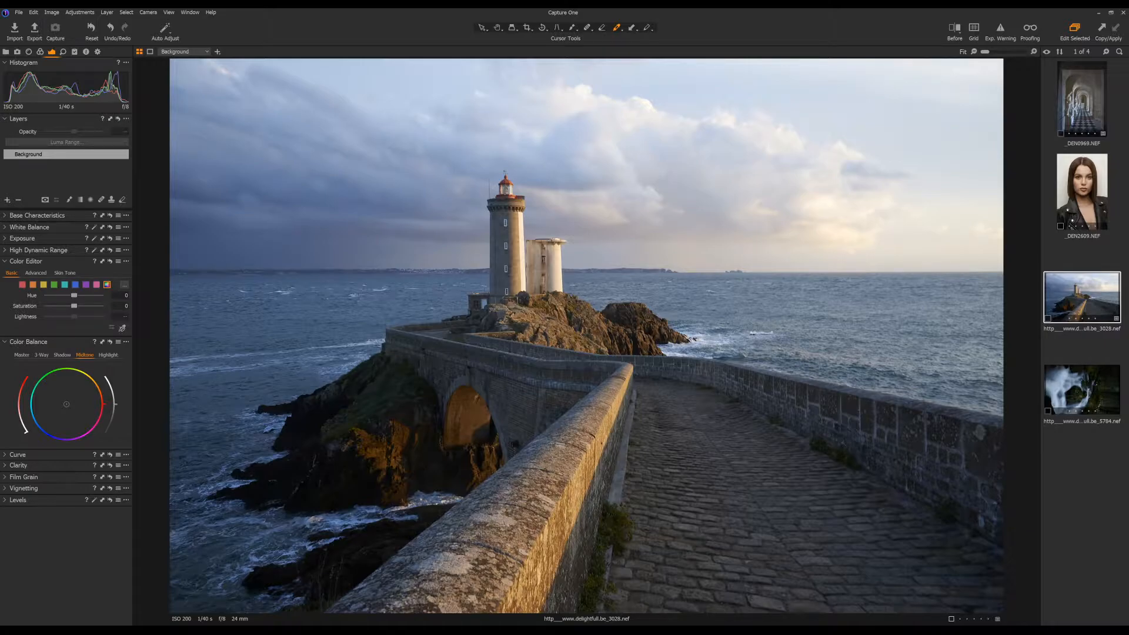
pyautogui.click(498, 27)
pyautogui.click(6, 228)
pyautogui.click(67, 240)
pyautogui.scroll(3, 67, 236)
pyautogui.click(61, 241)
pyautogui.click(7, 228)
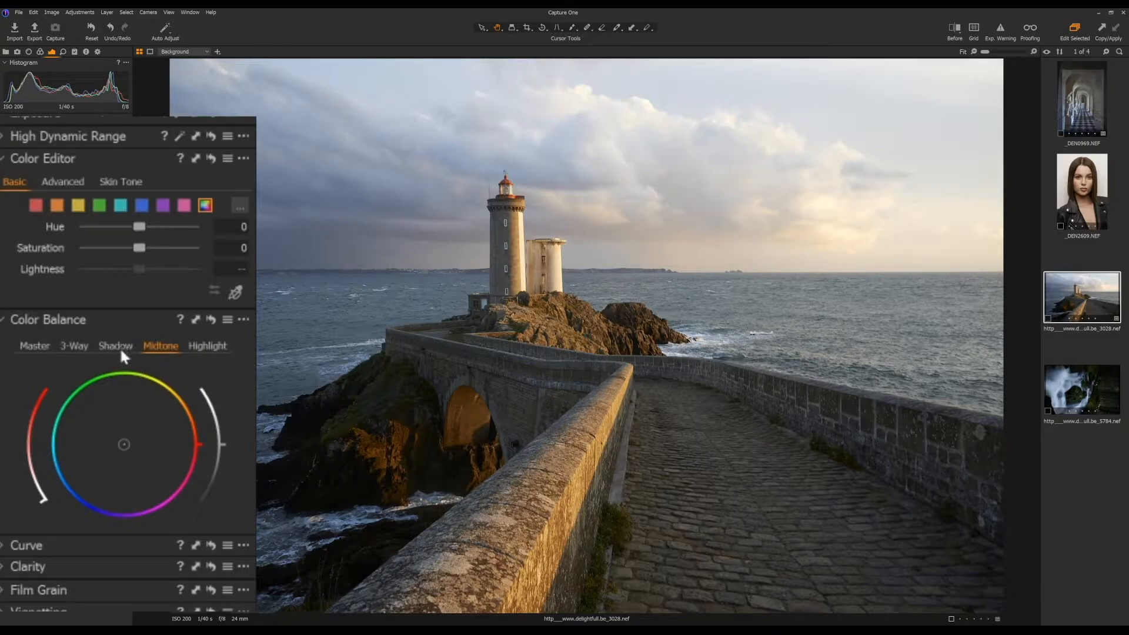
# Step: Try a strong red tint on the Master color balance wheel and reset the wheel to neutral
pyautogui.click(34, 347)
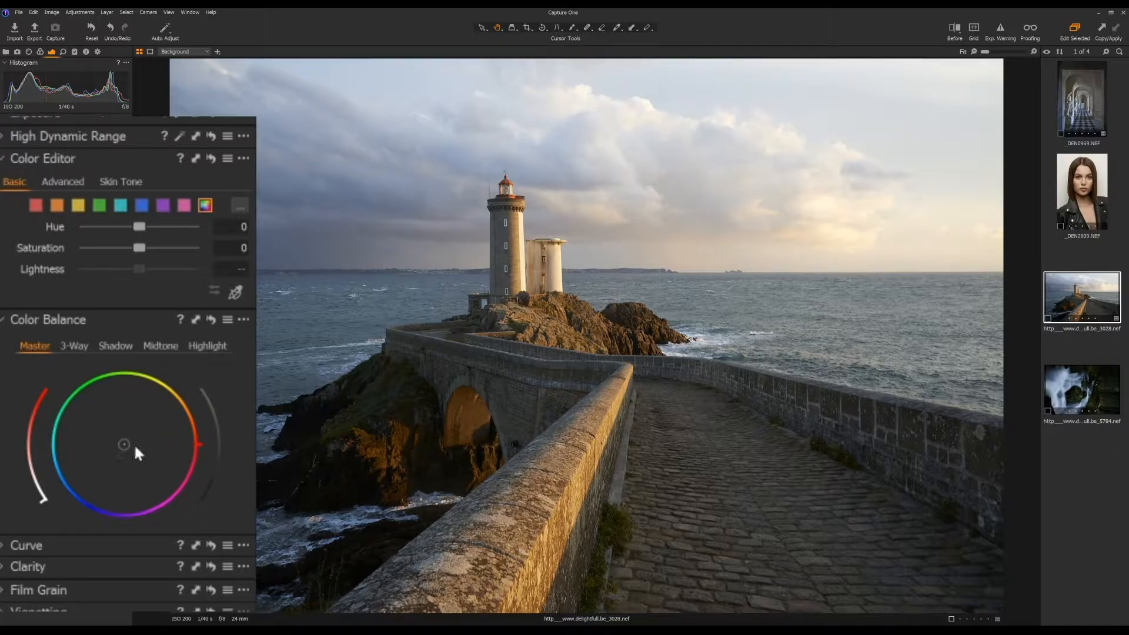
pyautogui.moveTo(126, 445); pyautogui.dragTo(241, 461)
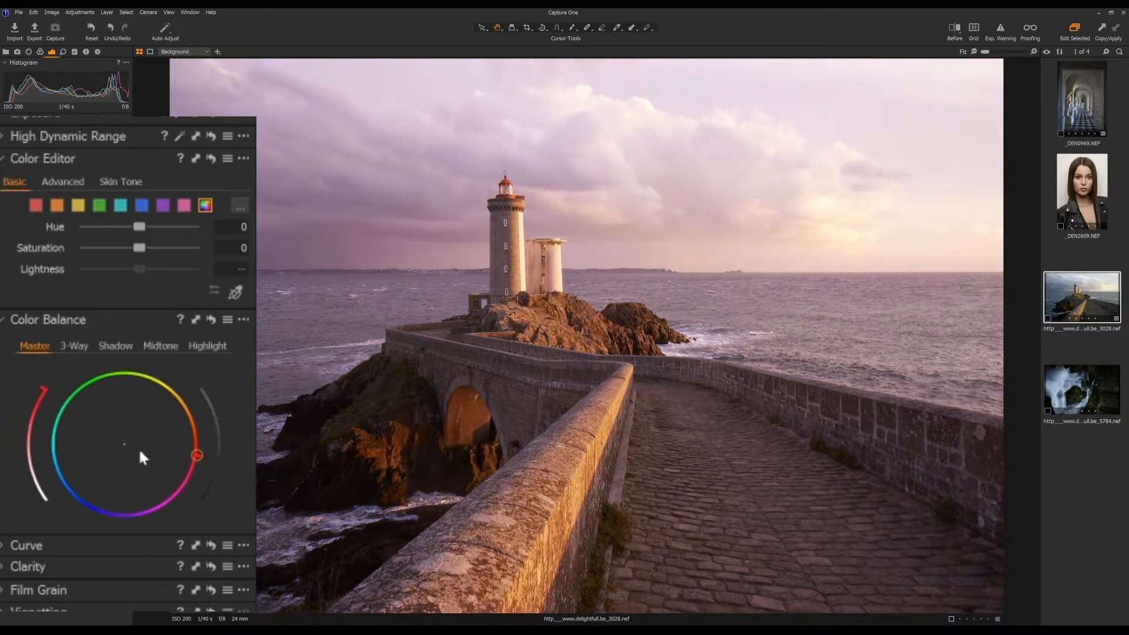
pyautogui.doubleClick(125, 443)
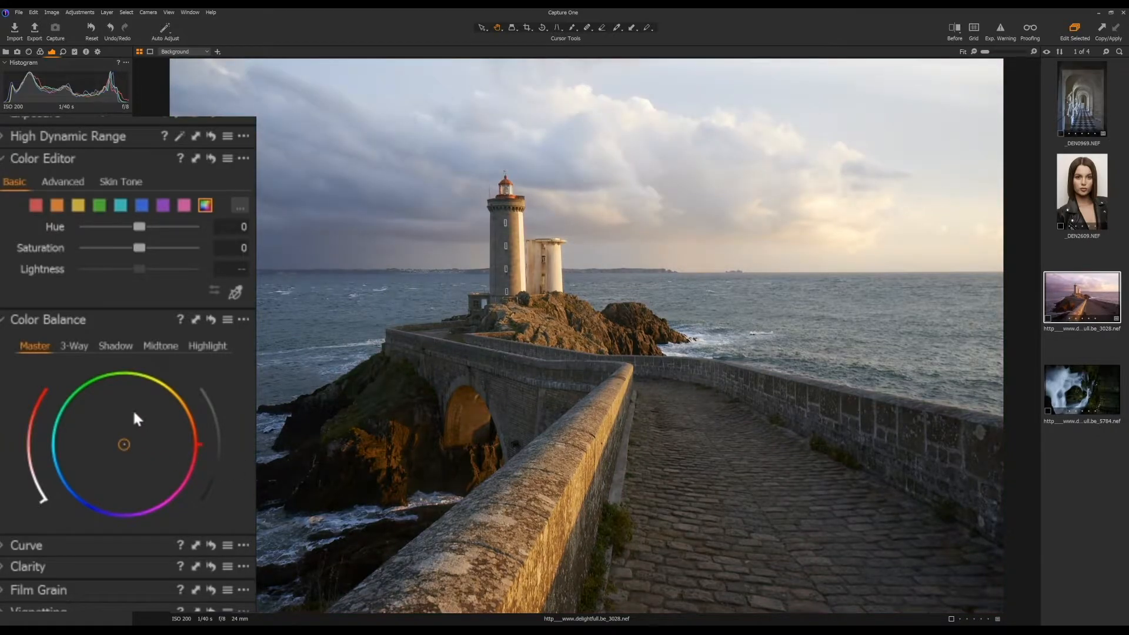
pyautogui.click(75, 346)
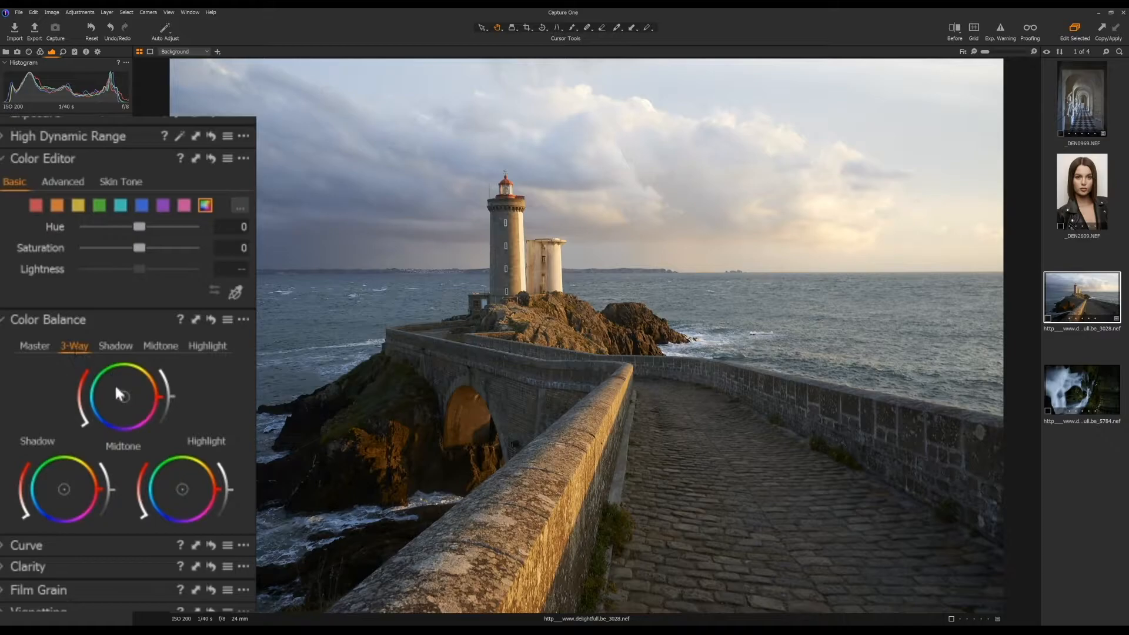
pyautogui.click(116, 347)
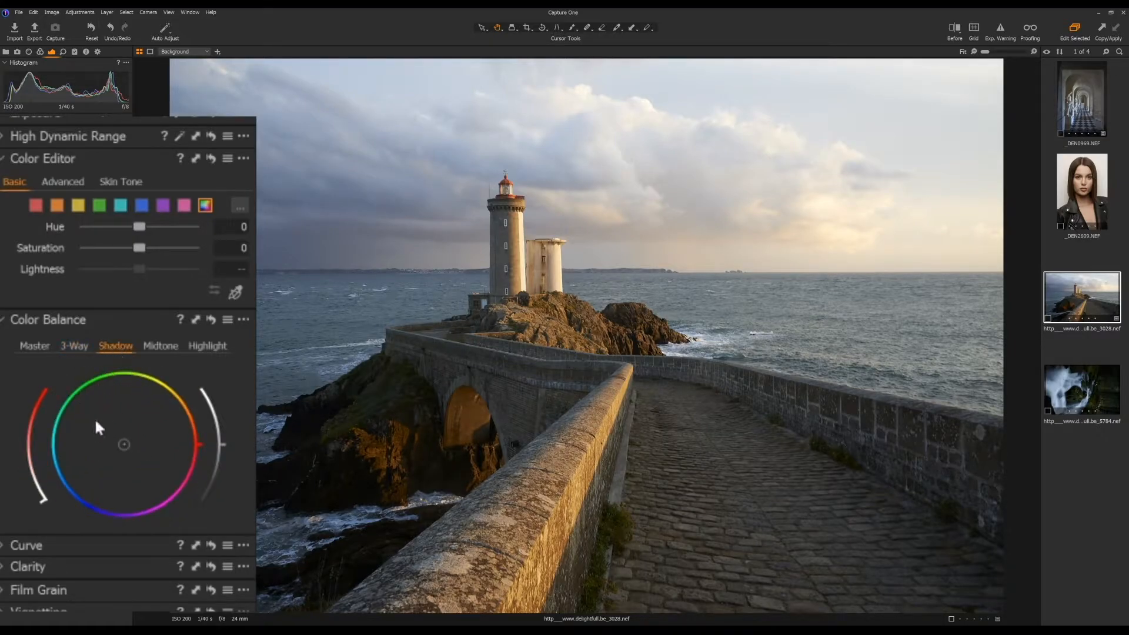
pyautogui.click(159, 345)
pyautogui.click(211, 346)
# Step: Try tinting the shadows blue and lightening them in Color Balance, and reset the tool
pyautogui.click(124, 349)
pyautogui.moveTo(126, 443)
pyautogui.mouseDown()
pyautogui.moveTo(107, 471)
pyautogui.moveTo(116, 458)
pyautogui.mouseUp()
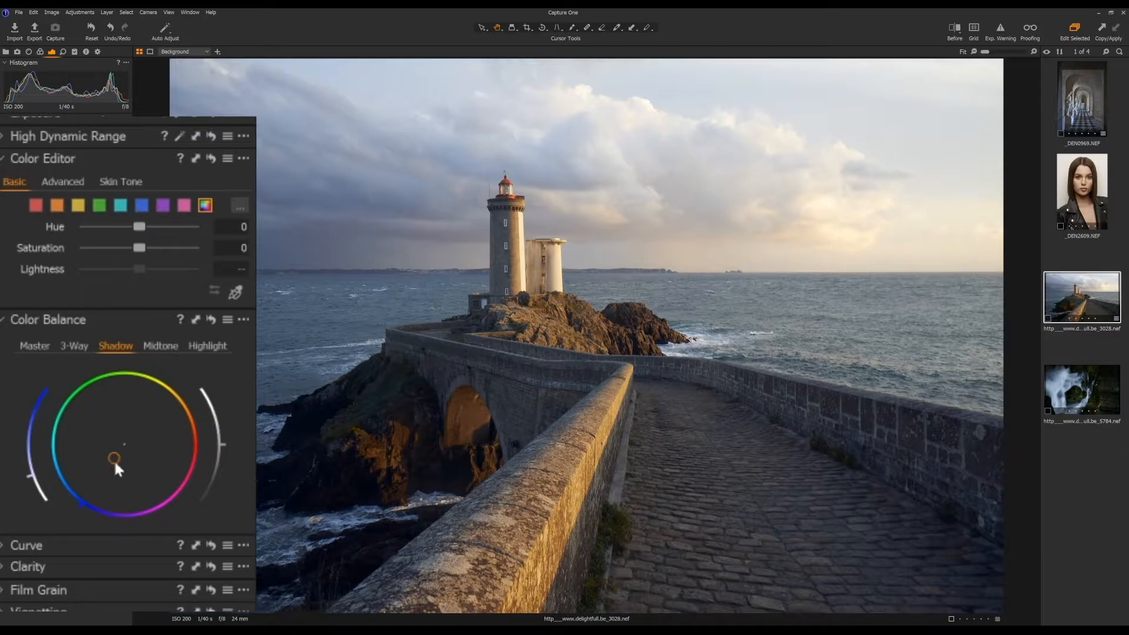
pyautogui.moveTo(31, 481)
pyautogui.mouseDown()
pyautogui.moveTo(31, 419)
pyautogui.moveTo(28, 453)
pyautogui.moveTo(45, 485)
pyautogui.moveTo(42, 458)
pyautogui.moveTo(44, 469)
pyautogui.mouseUp()
pyautogui.moveTo(221, 440)
pyautogui.mouseDown()
pyautogui.moveTo(204, 419)
pyautogui.moveTo(199, 464)
pyautogui.moveTo(209, 431)
pyautogui.mouseUp()
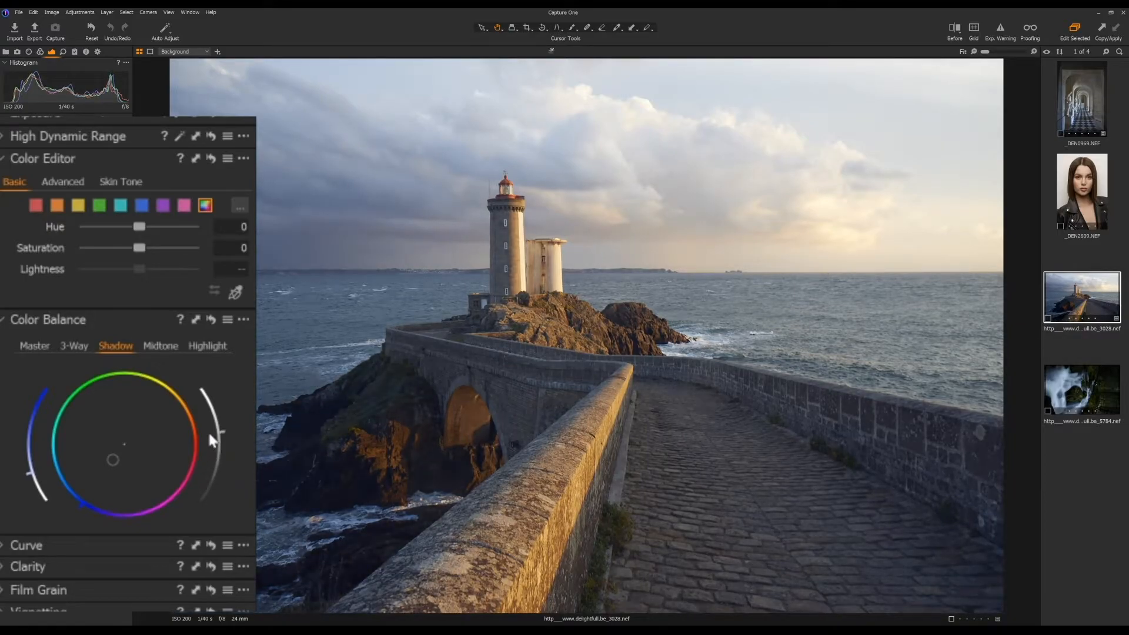
pyautogui.moveTo(116, 460)
pyautogui.mouseDown()
pyautogui.moveTo(100, 472)
pyautogui.moveTo(106, 463)
pyautogui.mouseUp()
pyautogui.moveTo(222, 431)
pyautogui.mouseDown()
pyautogui.moveTo(214, 453)
pyautogui.moveTo(211, 417)
pyautogui.moveTo(211, 428)
pyautogui.mouseUp()
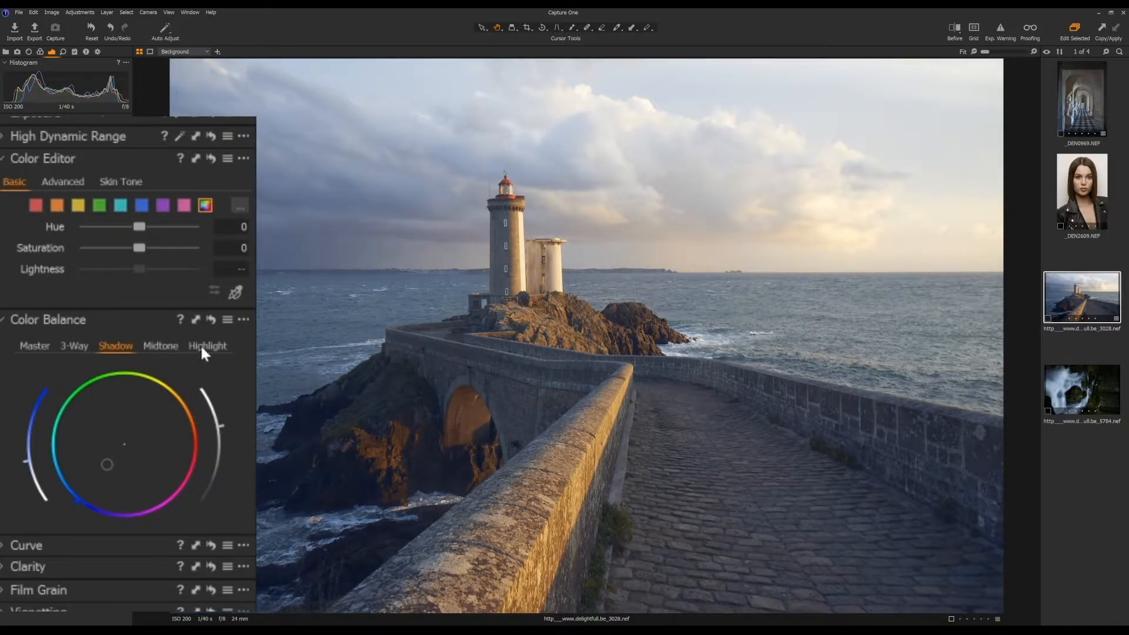
pyautogui.click(210, 320)
# Step: Darken the photo's highlights in Color Balance and reset the highlight color wheel to neutral
pyautogui.click(162, 347)
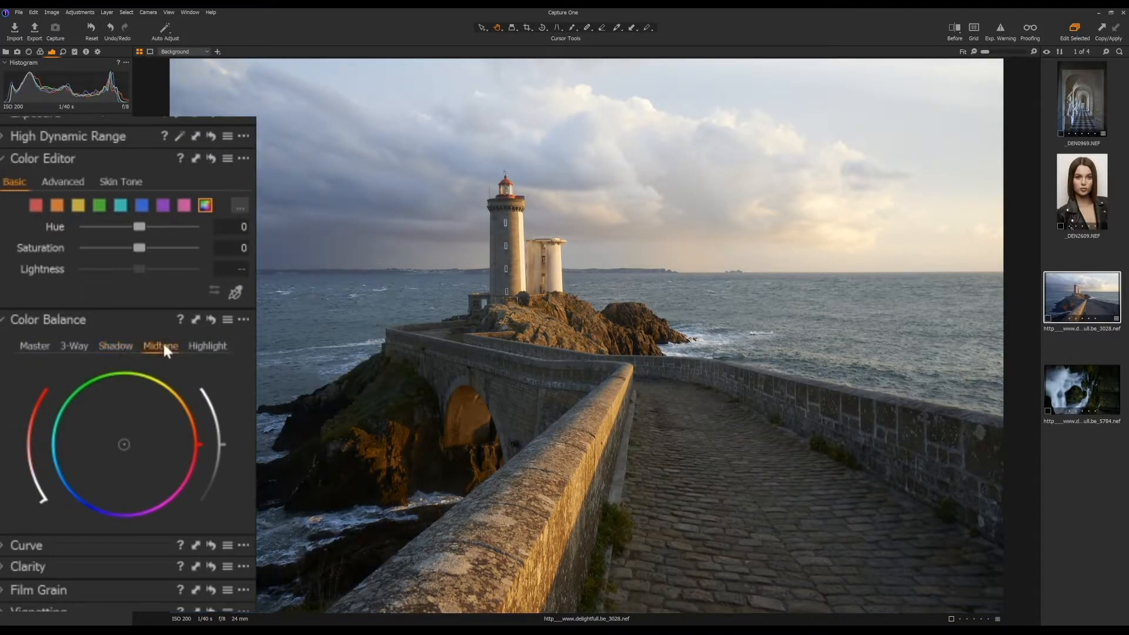
pyautogui.click(218, 348)
pyautogui.moveTo(222, 449); pyautogui.dragTo(195, 524)
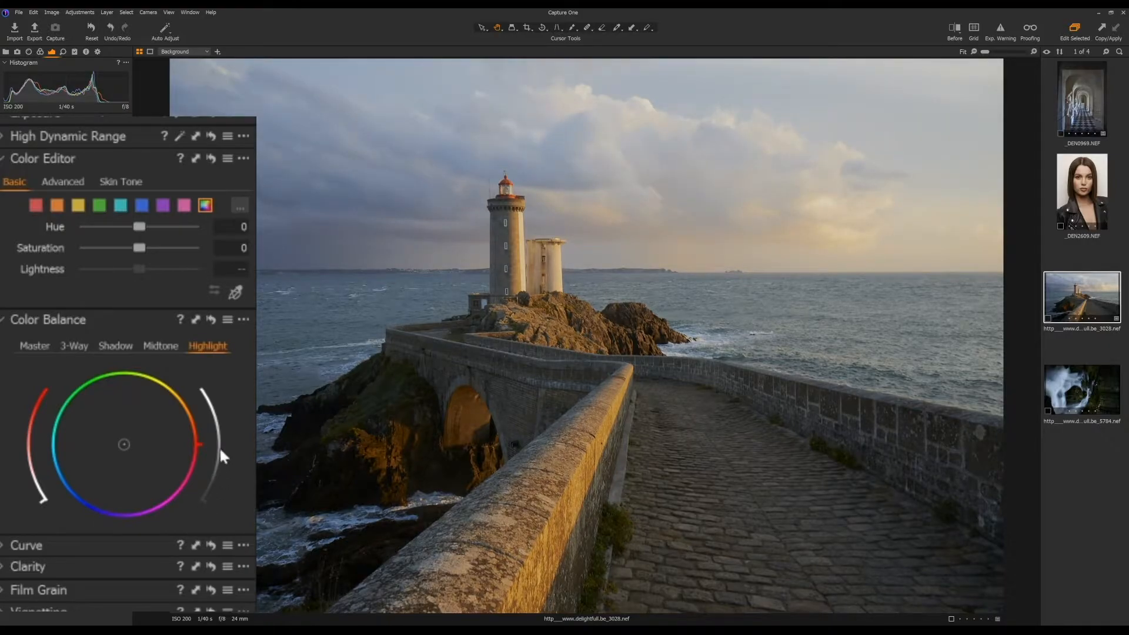
pyautogui.doubleClick(221, 450)
pyautogui.moveTo(128, 444)
pyautogui.mouseDown()
pyautogui.moveTo(221, 421)
pyautogui.moveTo(225, 443)
pyautogui.moveTo(220, 416)
pyautogui.moveTo(216, 480)
pyautogui.mouseUp()
pyautogui.doubleClick(160, 435)
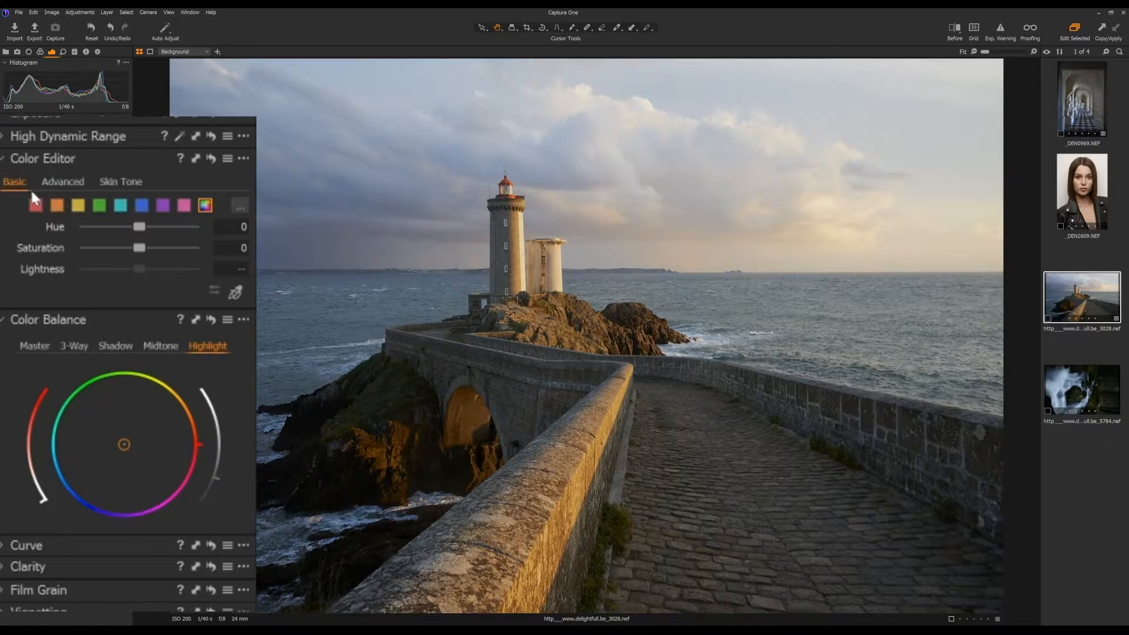
pyautogui.click(67, 185)
pyautogui.click(115, 187)
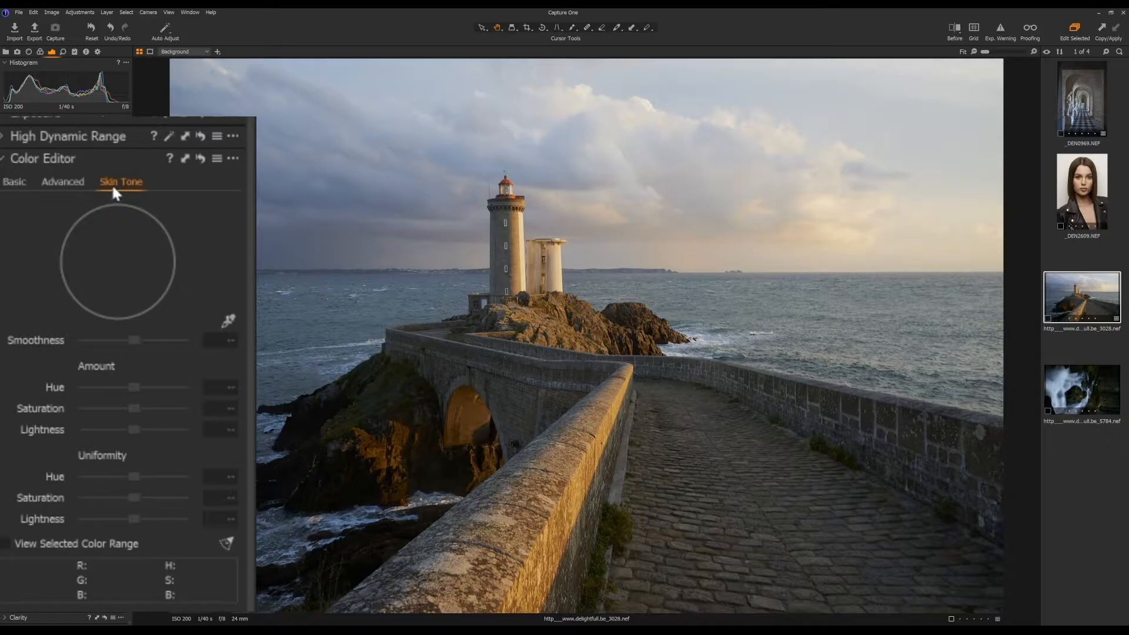
pyautogui.click(17, 183)
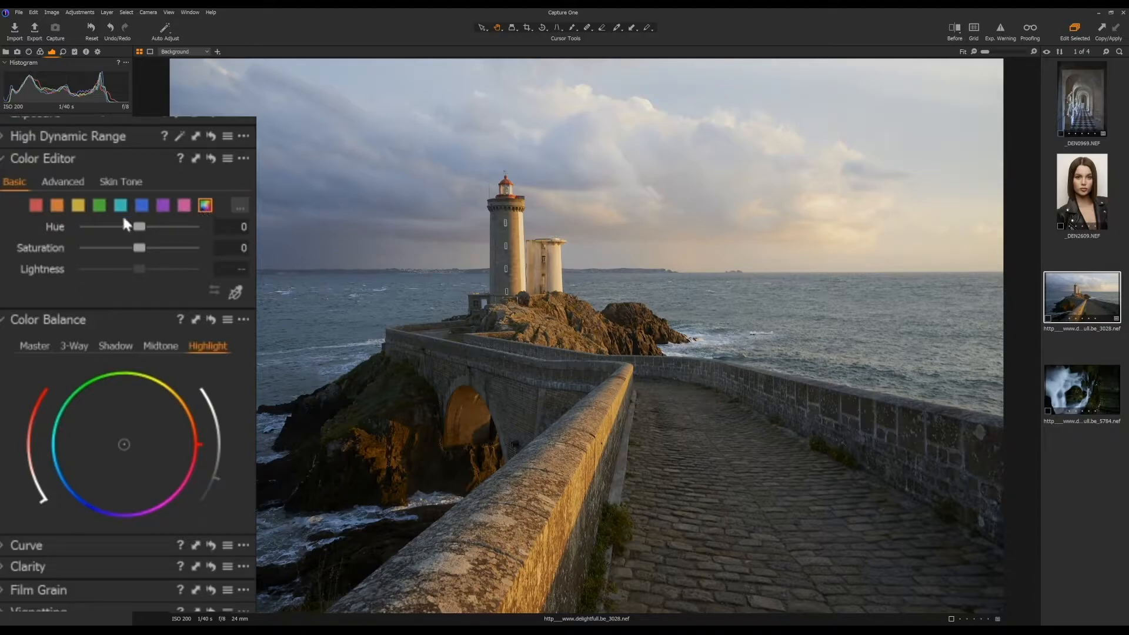
# Step: Try shifting the hue of the reds in the Basic Color Editor and reset it
pyautogui.click(40, 206)
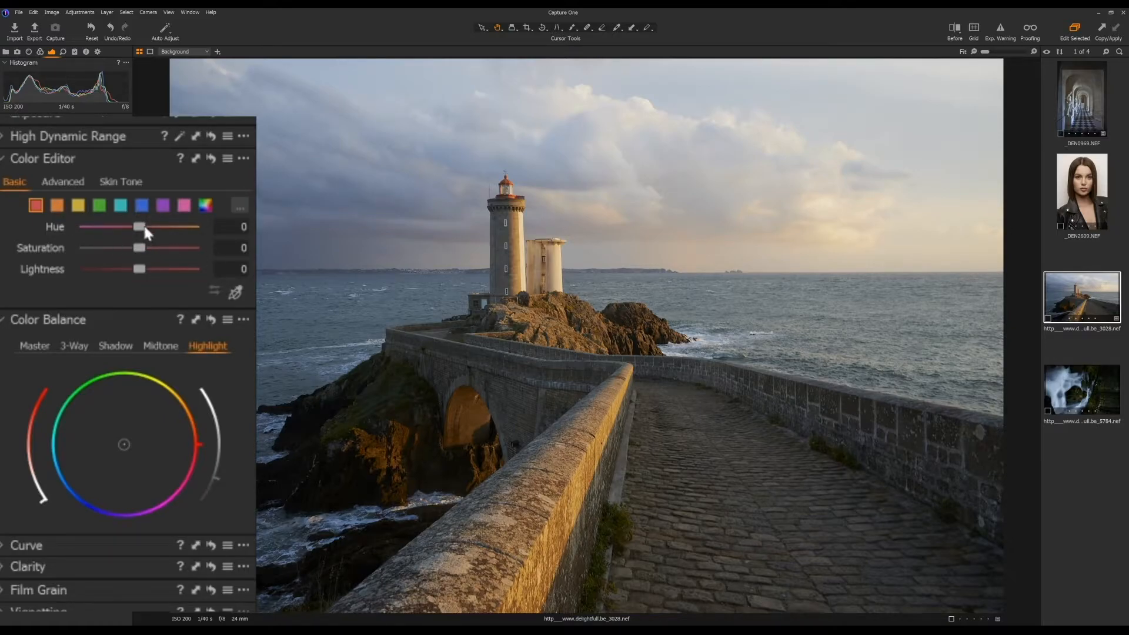
pyautogui.moveTo(143, 224)
pyautogui.mouseDown()
pyautogui.moveTo(201, 221)
pyautogui.moveTo(165, 221)
pyautogui.mouseUp()
pyautogui.doubleClick(167, 220)
# Step: Try a hue of -30, a saturation of -80 and a lightness of 39.6 on the oranges, resetting each one
pyautogui.click(58, 206)
pyautogui.moveTo(139, 227); pyautogui.dragTo(9, 216)
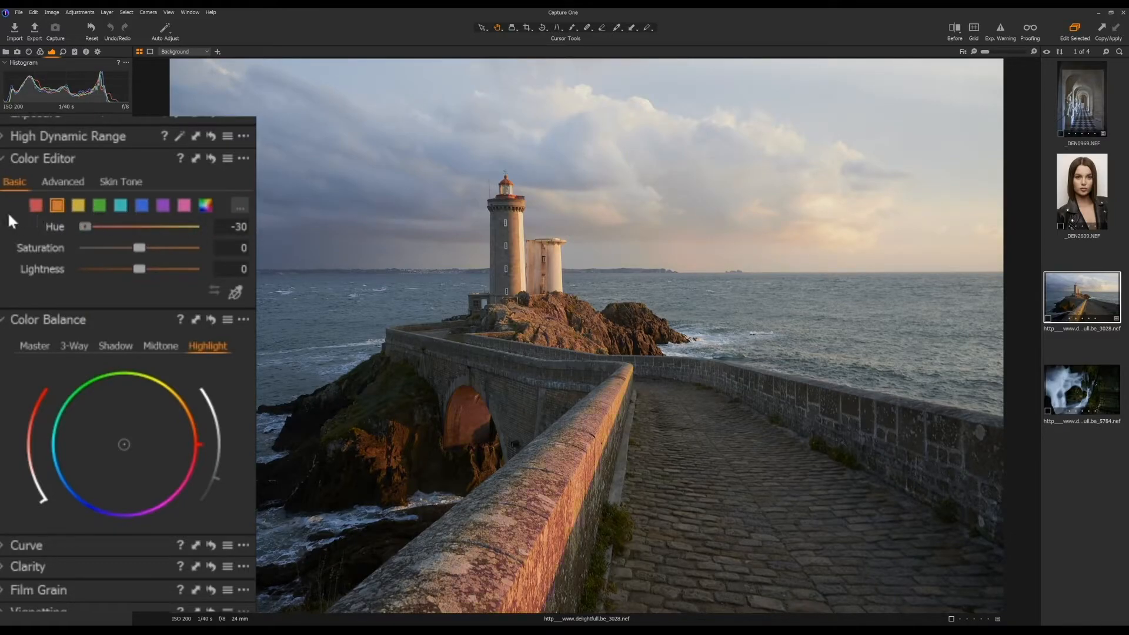
pyautogui.moveTo(85, 227); pyautogui.dragTo(47, 241)
pyautogui.doubleClick(93, 228)
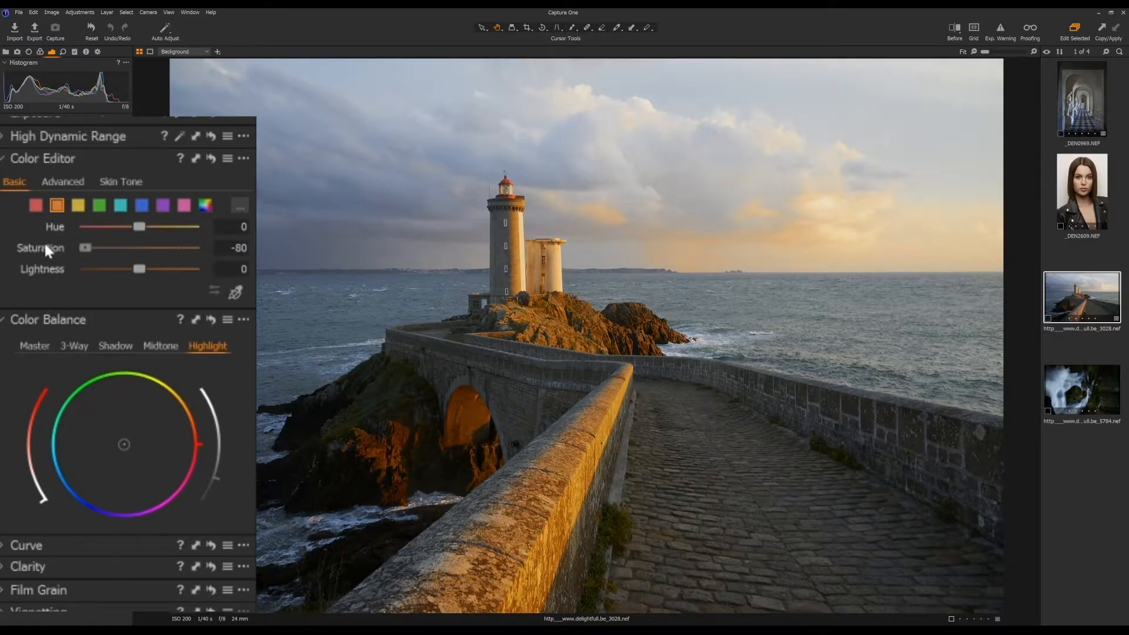
pyautogui.doubleClick(86, 246)
pyautogui.moveTo(144, 269); pyautogui.dragTo(181, 265)
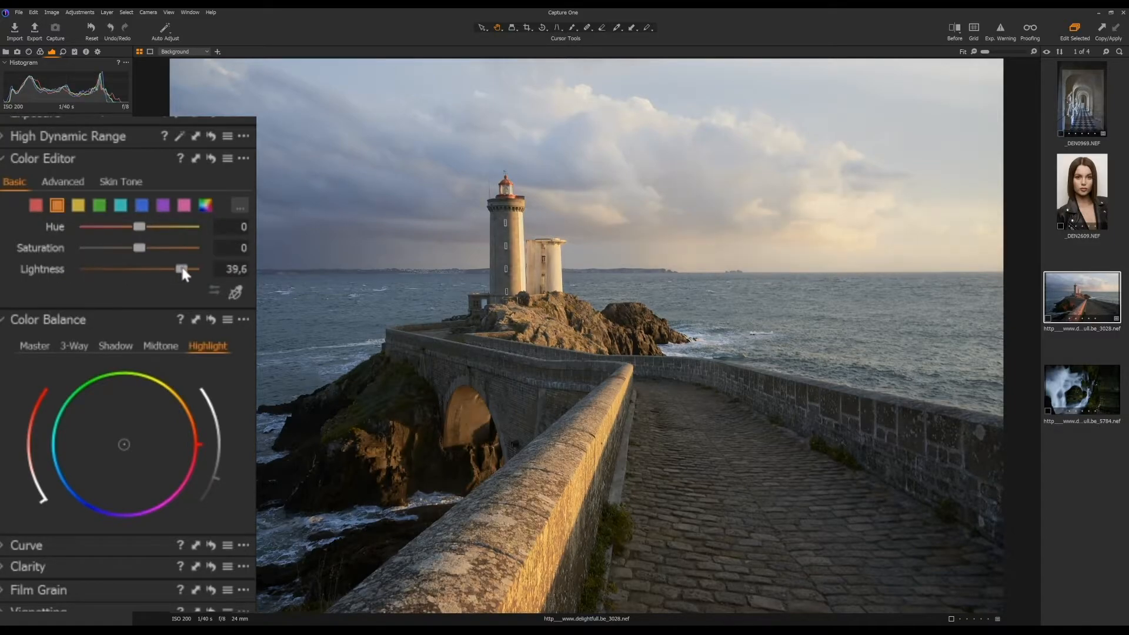
pyautogui.doubleClick(181, 268)
# Step: Try a slight saturation change on the basic yellow and blue ranges, and reset it
pyautogui.click(80, 207)
pyautogui.moveTo(143, 247)
pyautogui.mouseDown()
pyautogui.moveTo(179, 249)
pyautogui.moveTo(123, 245)
pyautogui.moveTo(147, 245)
pyautogui.mouseUp()
pyautogui.click(142, 206)
pyautogui.doubleClick(147, 246)
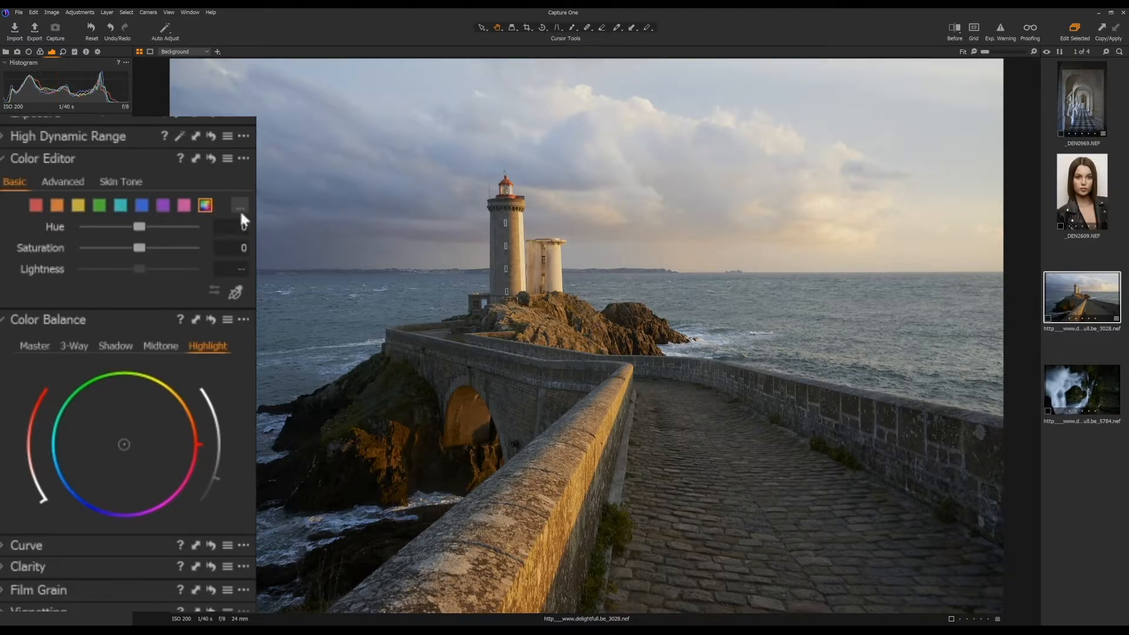
# Step: Try adjusting the lighthouse and sky colors directly in the photo, with blue saturation at 34.1, and reset the Color Editor
pyautogui.click(238, 290)
pyautogui.click(515, 244)
pyautogui.moveTo(515, 244); pyautogui.dragTo(515, 247)
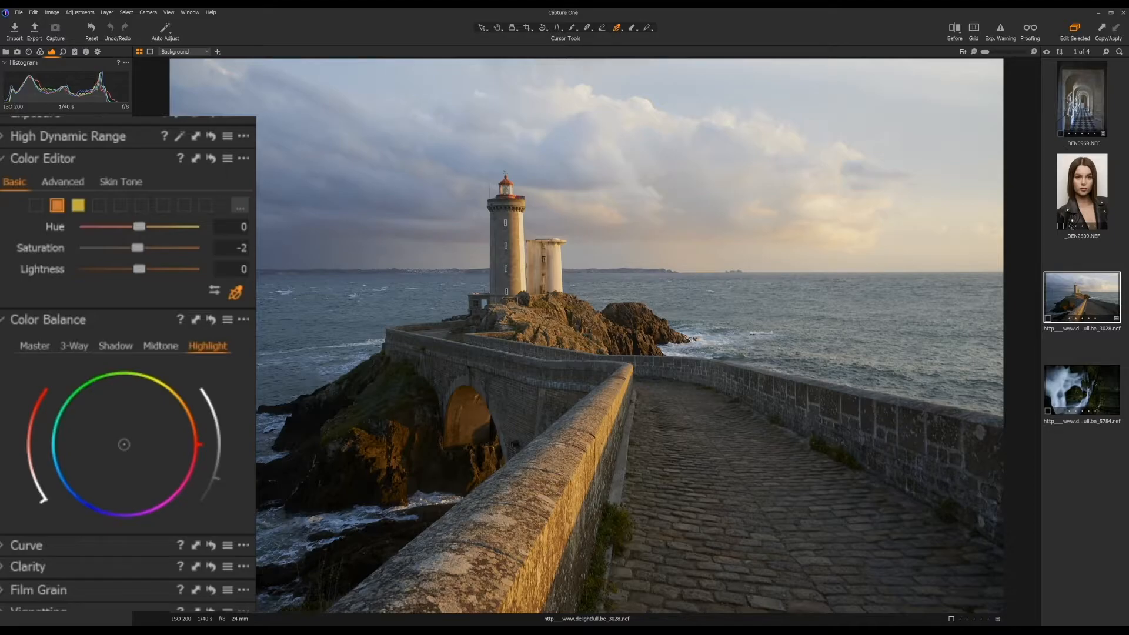
pyautogui.moveTo(515, 247)
pyautogui.mouseDown()
pyautogui.moveTo(515, 216)
pyautogui.moveTo(515, 260)
pyautogui.moveTo(536, 251)
pyautogui.moveTo(495, 253)
pyautogui.moveTo(530, 253)
pyautogui.moveTo(520, 253)
pyautogui.mouseUp()
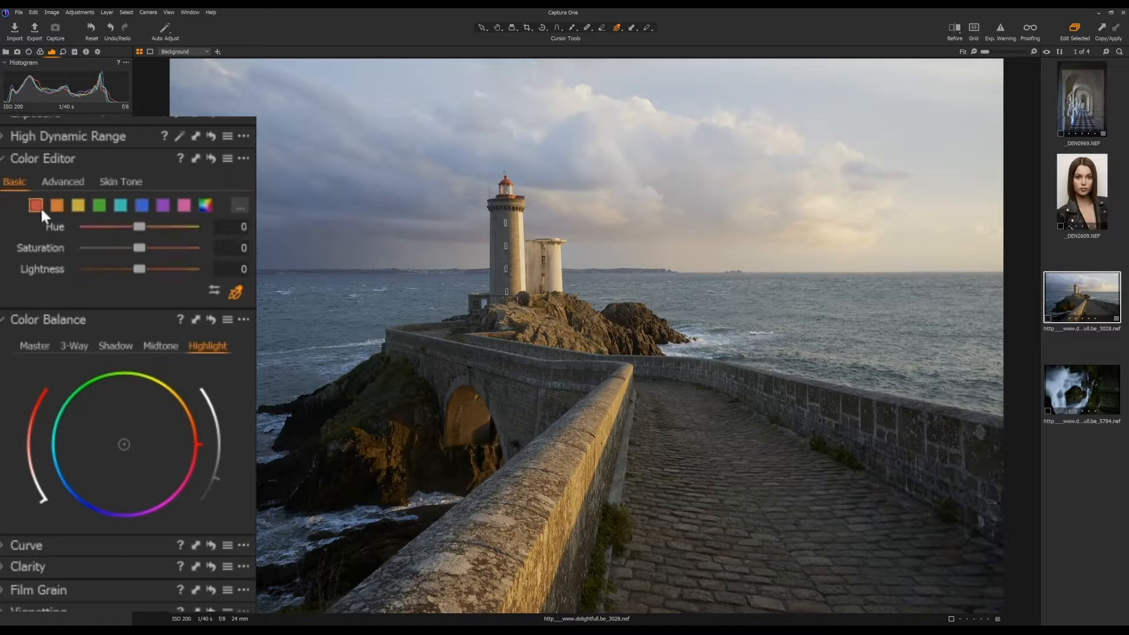
pyautogui.moveTo(512, 241); pyautogui.dragTo(515, 238)
pyautogui.moveTo(609, 59)
pyautogui.mouseDown()
pyautogui.moveTo(609, 79)
pyautogui.moveTo(609, 58)
pyautogui.mouseUp()
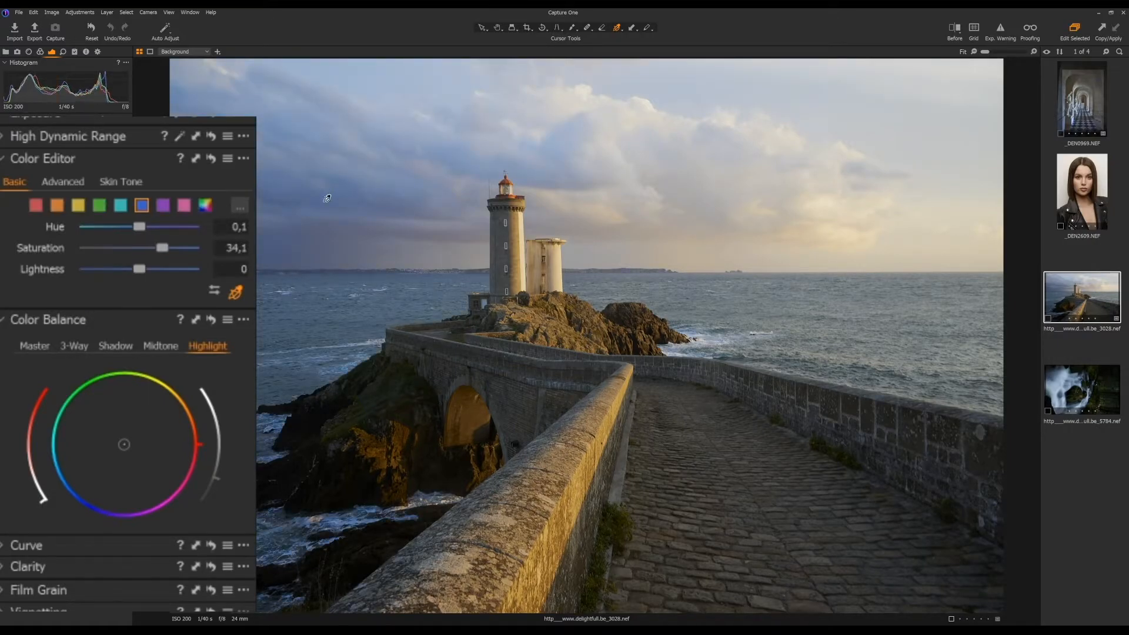
pyautogui.click(215, 161)
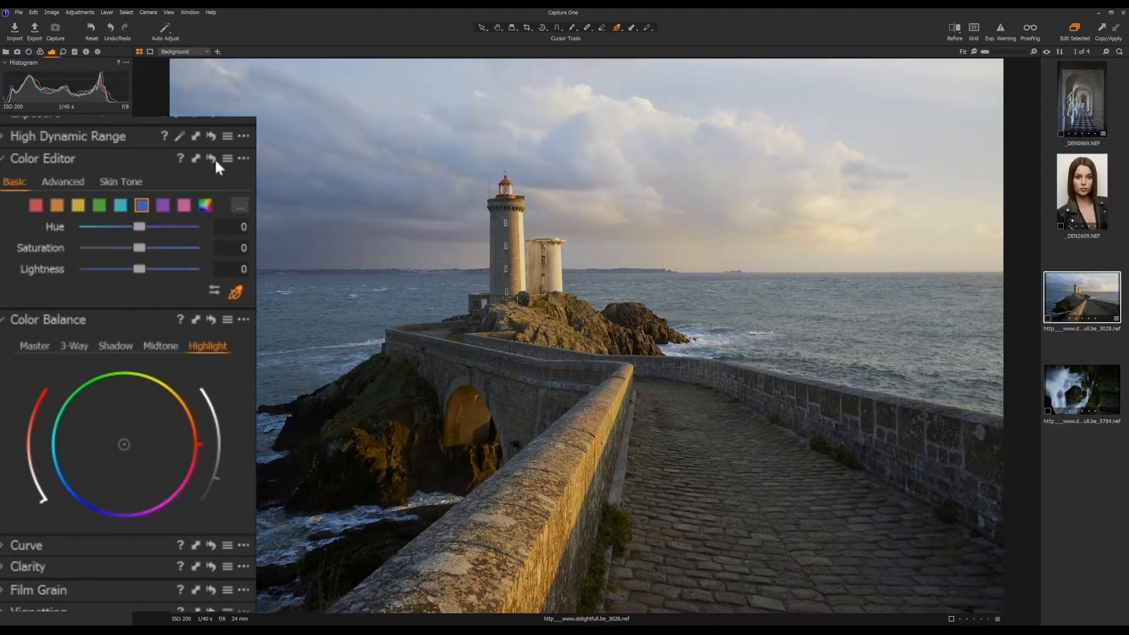
# Step: Pick the dark sky's blue as a range in the Advanced Color Editor and shift its hue by 1.3, toggling the correction to compare
pyautogui.click(62, 183)
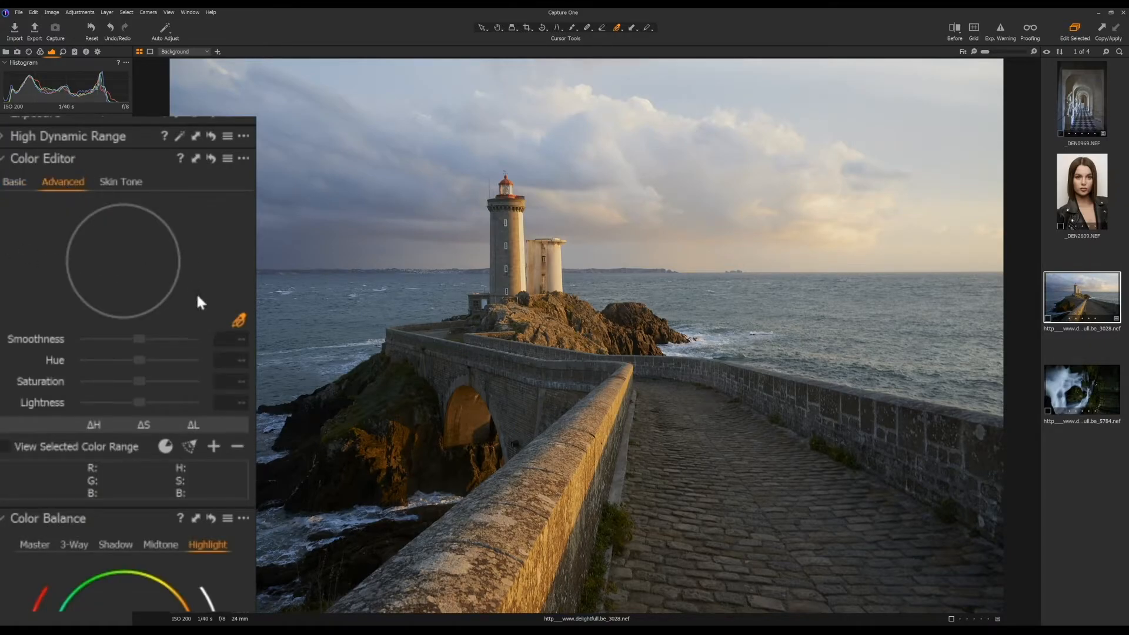
pyautogui.click(239, 321)
pyautogui.click(330, 198)
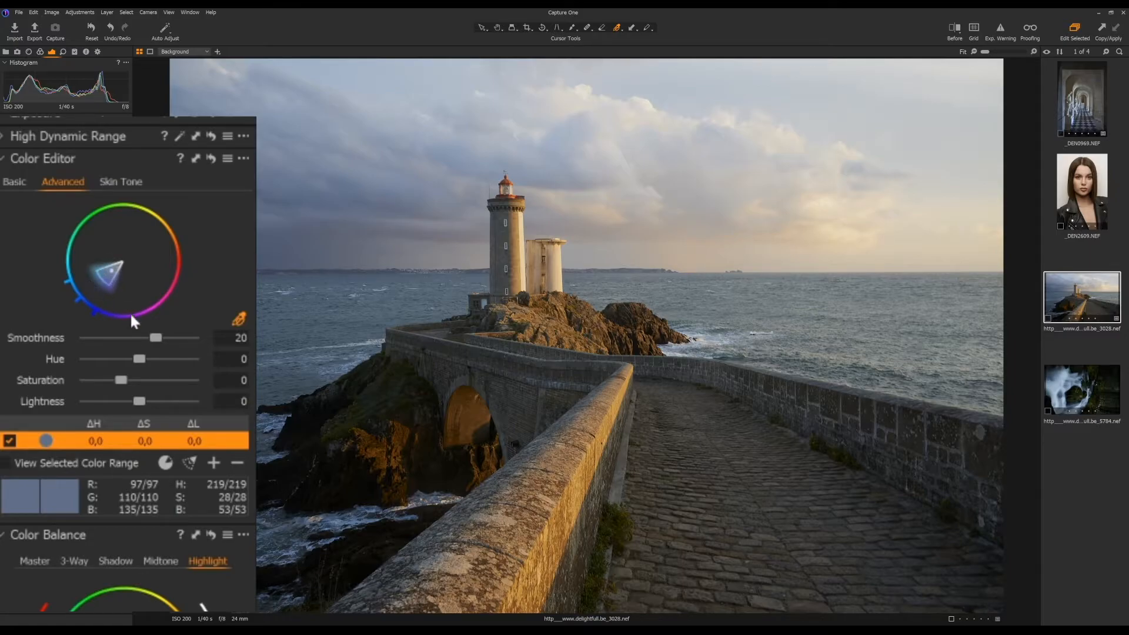
pyautogui.moveTo(156, 337)
pyautogui.mouseDown()
pyautogui.moveTo(90, 337)
pyautogui.moveTo(194, 338)
pyautogui.moveTo(150, 349)
pyautogui.moveTo(172, 340)
pyautogui.mouseUp()
pyautogui.doubleClick(172, 340)
pyautogui.moveTo(143, 359)
pyautogui.mouseDown()
pyautogui.moveTo(93, 359)
pyautogui.moveTo(194, 348)
pyautogui.moveTo(144, 362)
pyautogui.mouseUp()
pyautogui.click(10, 441)
pyautogui.click(9, 441)
# Step: Pick extra color ranges from the lighthouse wall and the bright clouds, and delete them again, keeping only the blue range
pyautogui.click(523, 256)
pyautogui.click(714, 95)
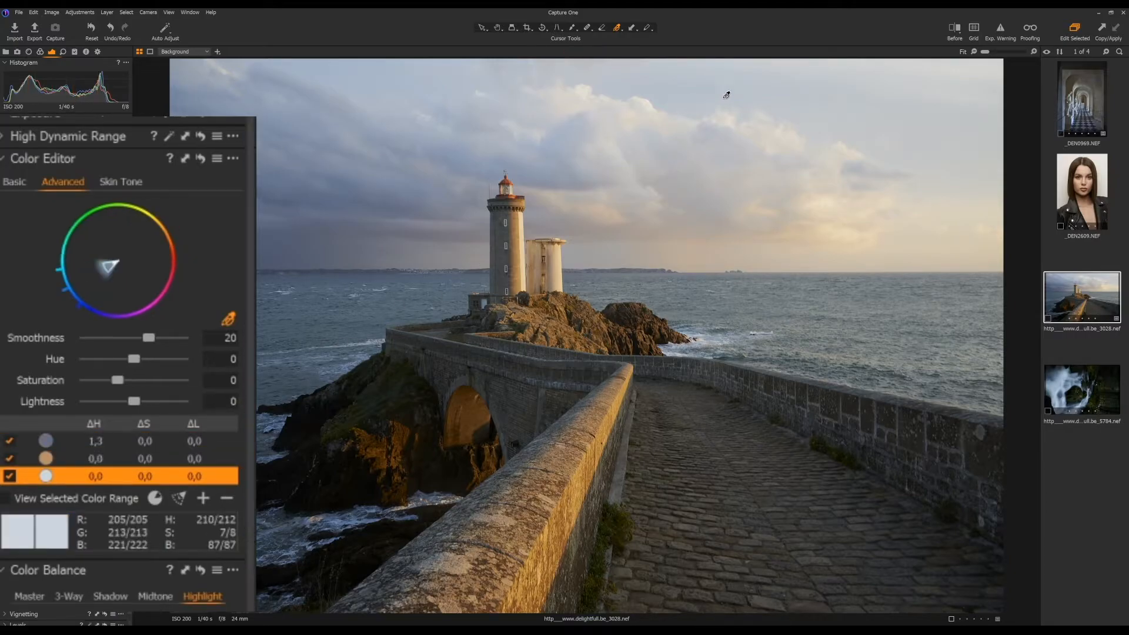
pyautogui.click(873, 118)
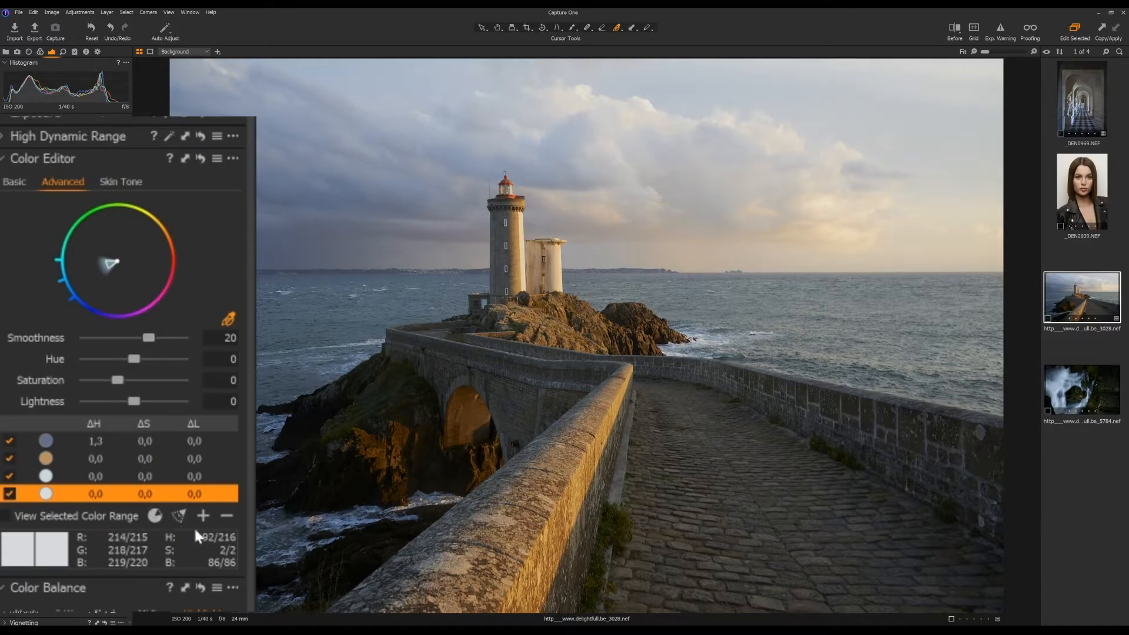
pyautogui.click(225, 517)
pyautogui.click(224, 500)
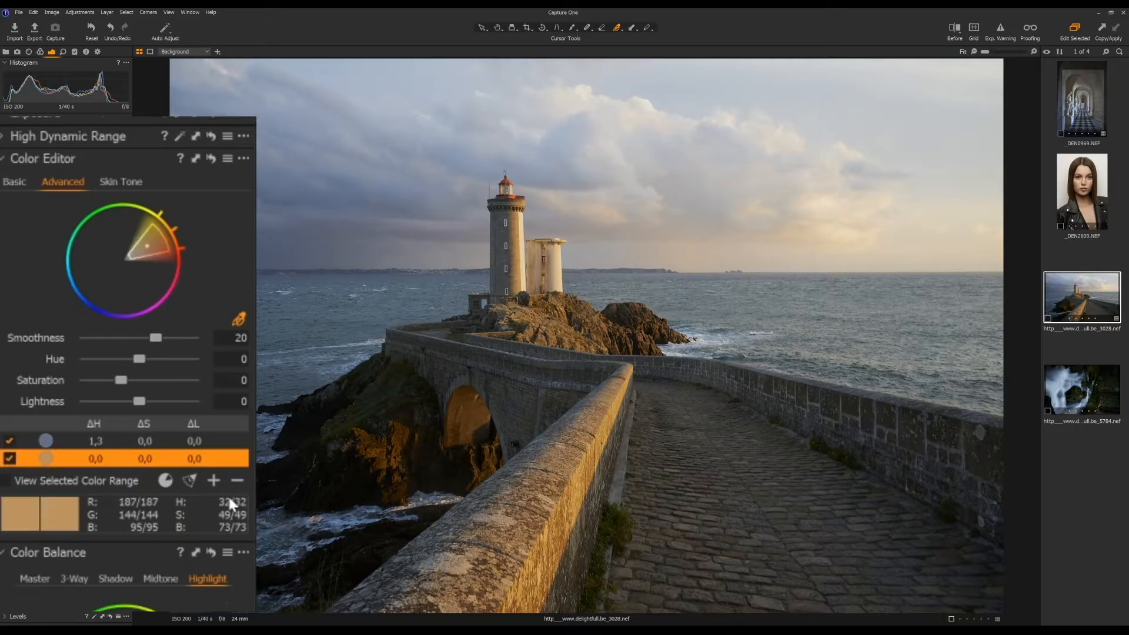
pyautogui.click(235, 483)
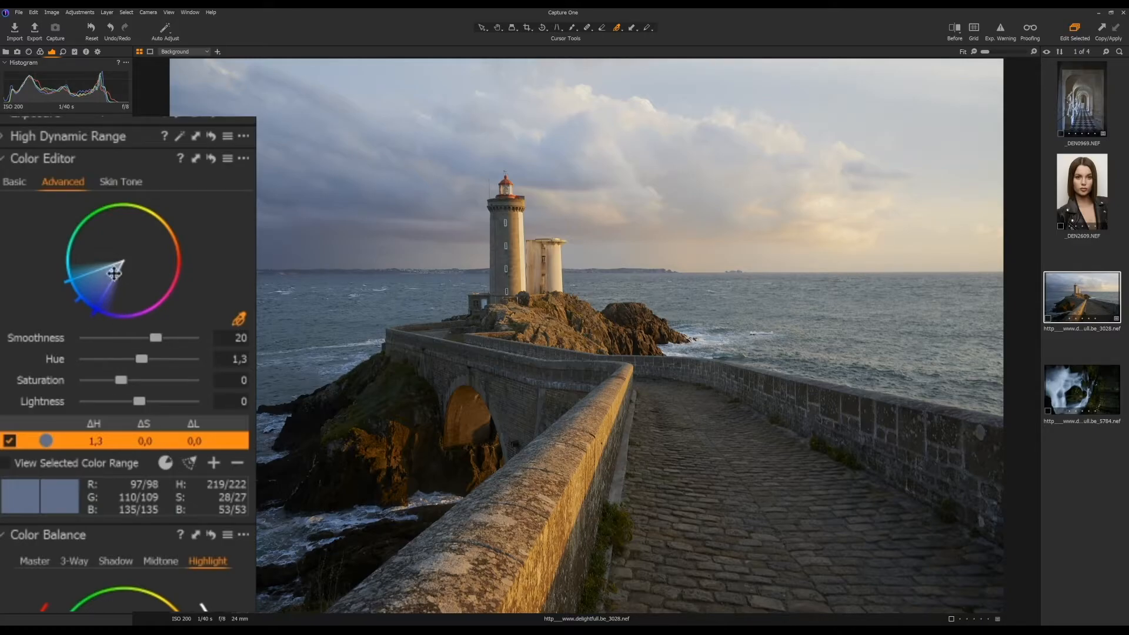
# Step: Try inverting the blue range, restore it, and turn on the view of the selected color range
pyautogui.click(165, 463)
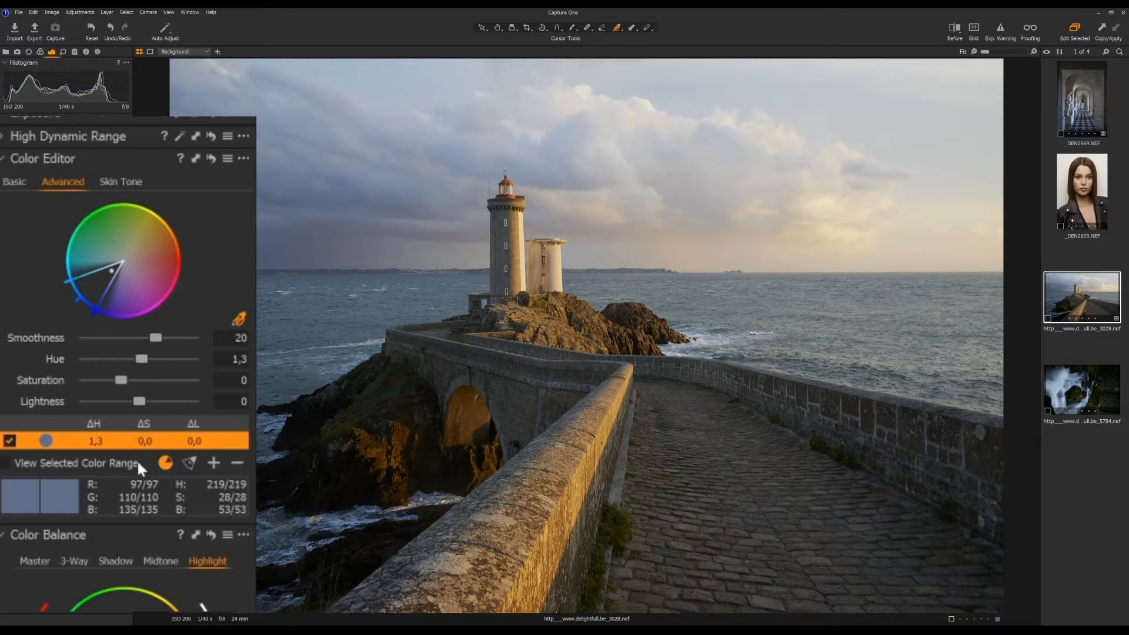
pyautogui.click(165, 463)
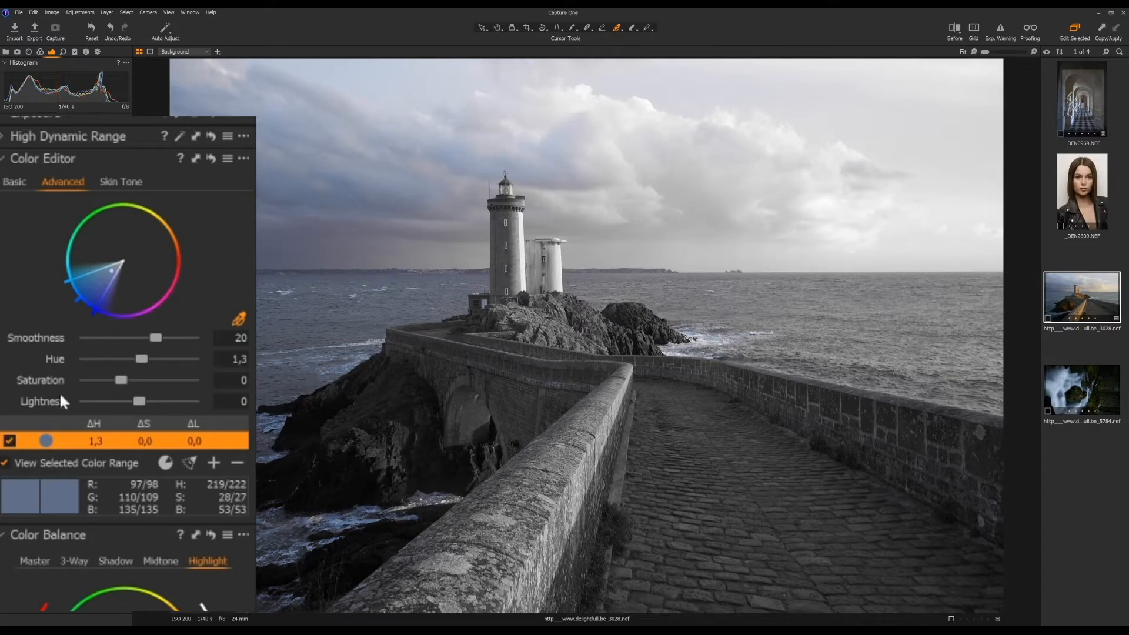
# Step: Reset the Advanced Color Editor's adjustments without copying them to the clipboard
pyautogui.click(200, 155)
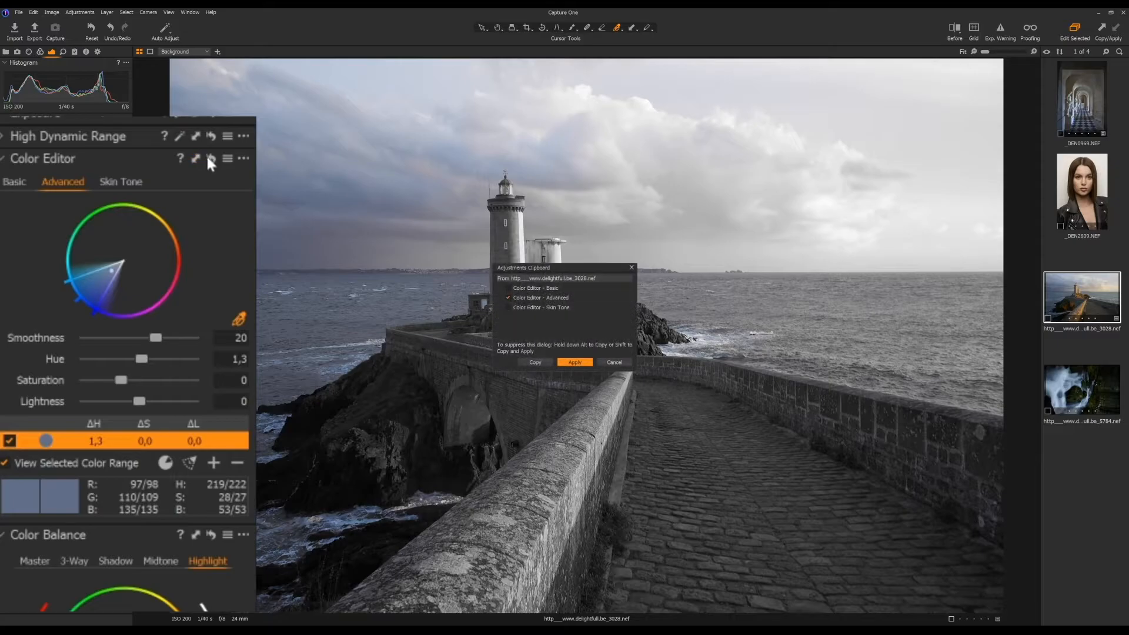
pyautogui.click(621, 363)
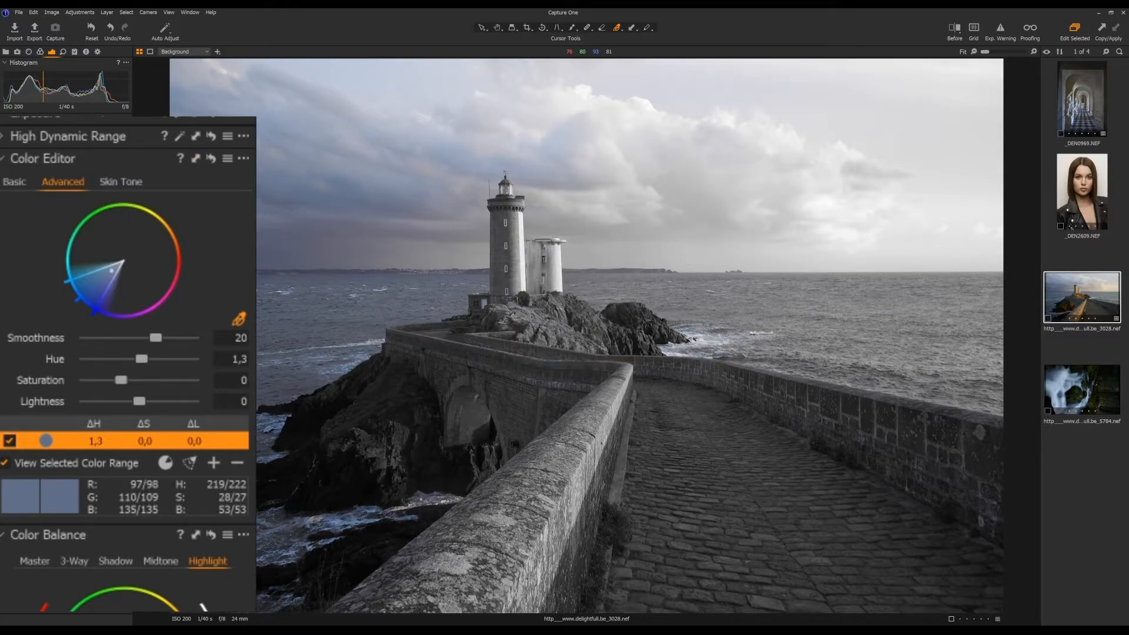
pyautogui.click(212, 161)
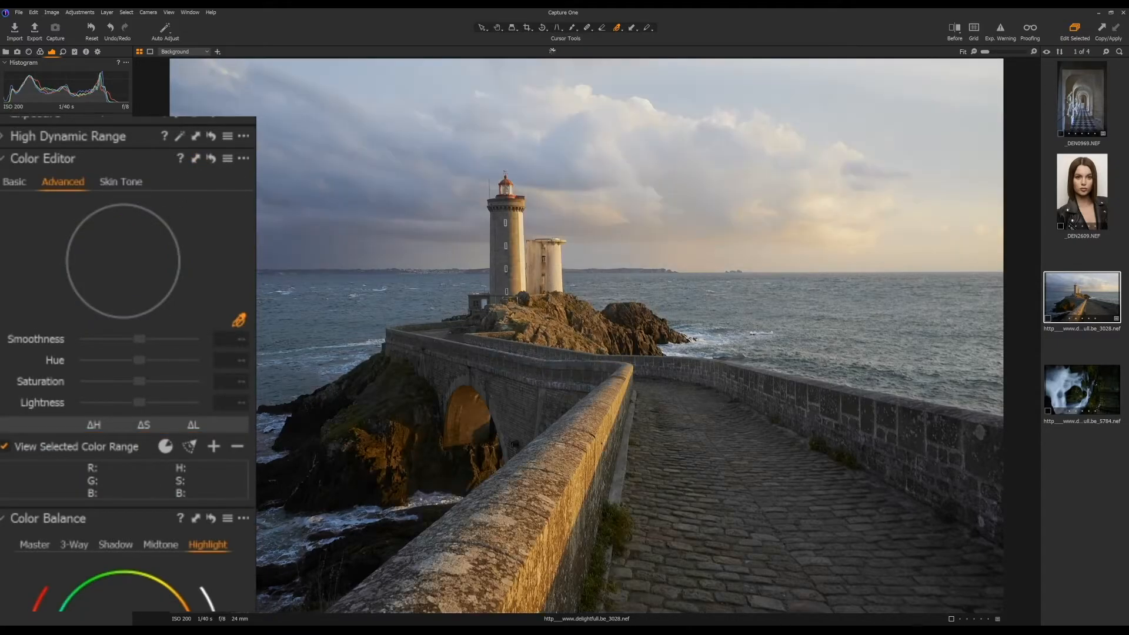
# Step: Pick the blue of the upper sky as a new color range in the Advanced Color Editor
pyautogui.click(239, 320)
pyautogui.scroll(3, 496, 189)
pyautogui.click(346, 180)
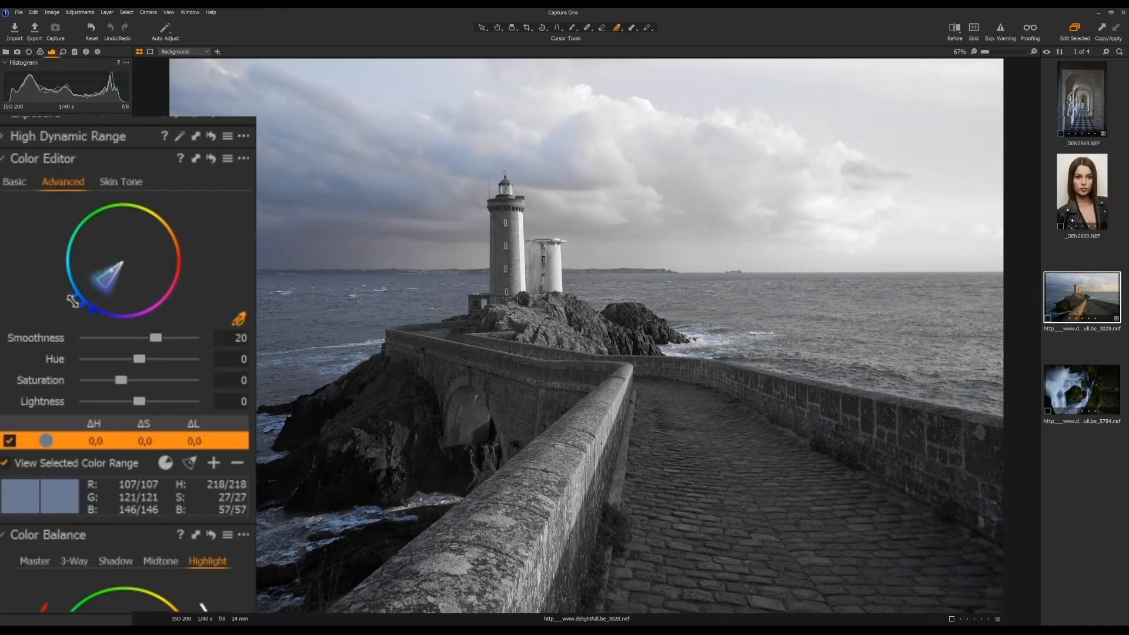
# Step: Widen the blue sky range slightly on the color wheel and set its Saturation to 57,4 and Lightness to -27,3
pyautogui.moveTo(70, 293)
pyautogui.mouseDown()
pyautogui.moveTo(74, 230)
pyautogui.moveTo(84, 252)
pyautogui.moveTo(70, 288)
pyautogui.mouseUp()
pyautogui.moveTo(97, 313)
pyautogui.mouseDown()
pyautogui.moveTo(126, 317)
pyautogui.moveTo(68, 315)
pyautogui.moveTo(94, 312)
pyautogui.mouseUp()
pyautogui.moveTo(121, 380); pyautogui.dragTo(123, 405)
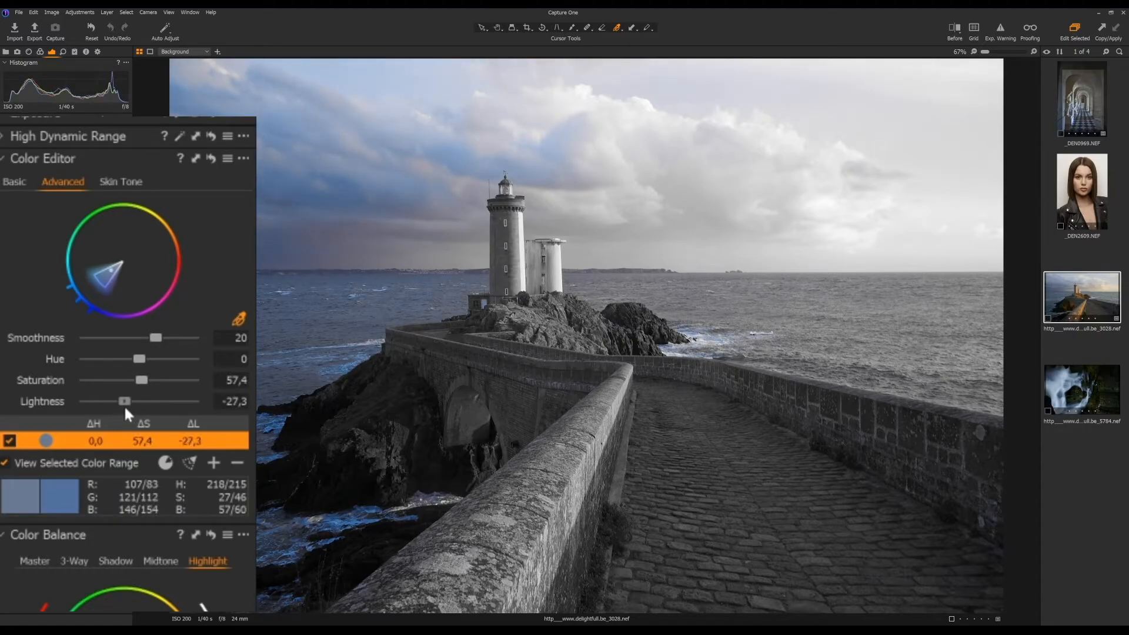
# Step: Turn off the view of the selected color range and compare the photo with and without the blue range's adjustment
pyautogui.click(6, 463)
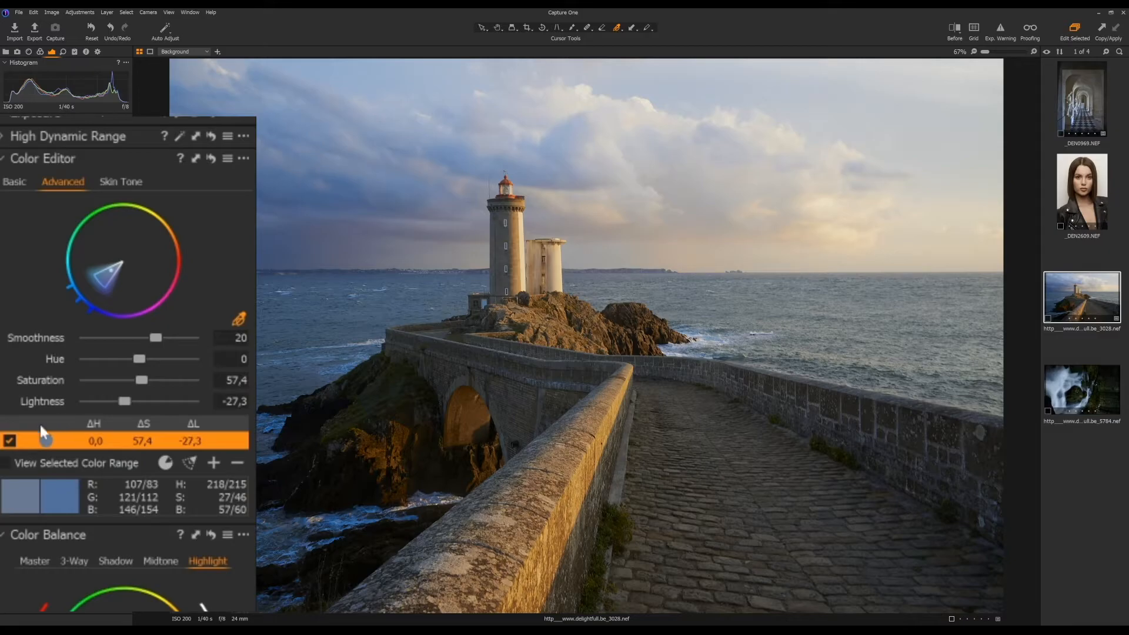
pyautogui.click(10, 441)
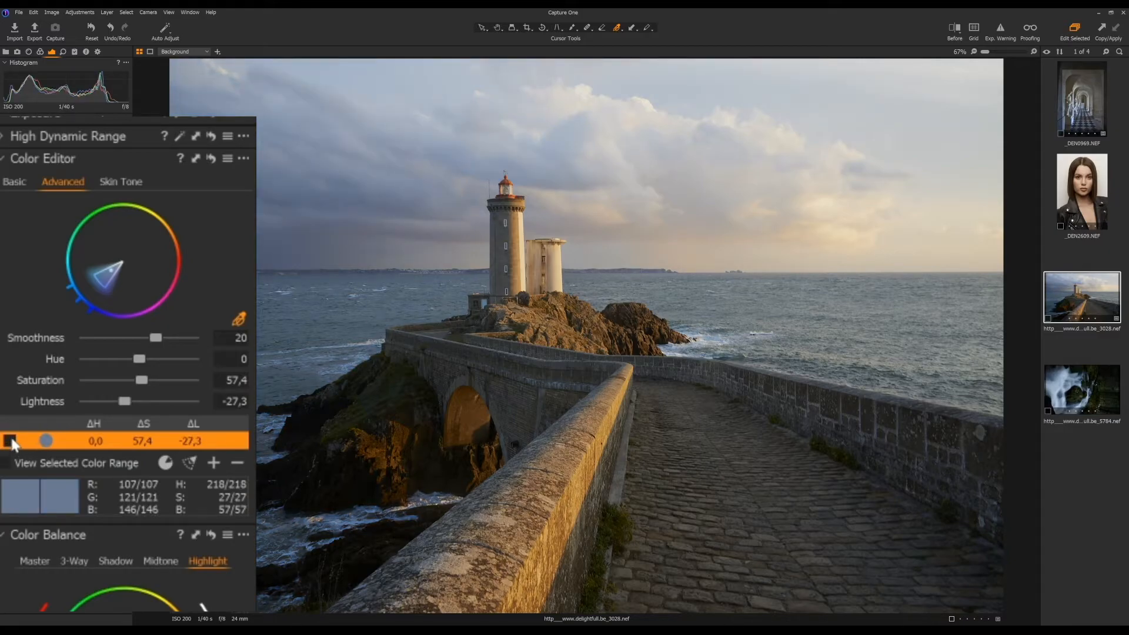
pyautogui.click(10, 441)
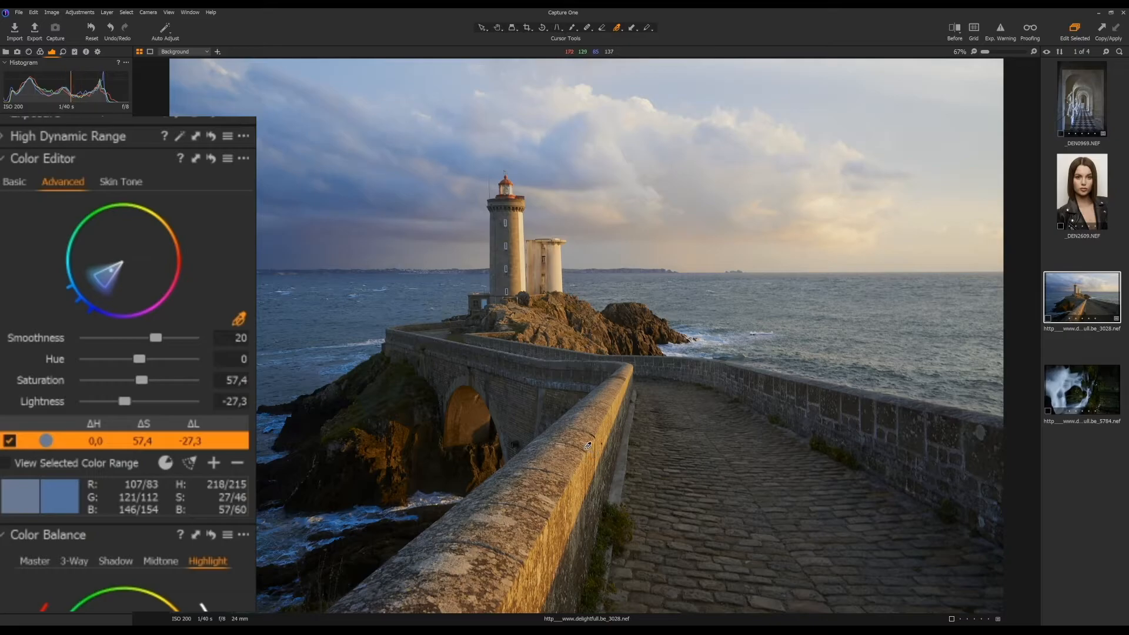
# Step: Pick the sunlit wall's orange as a new color range trimmed on its red side, and set Saturation to 55,7 and Lightness to -2,2
pyautogui.click(613, 418)
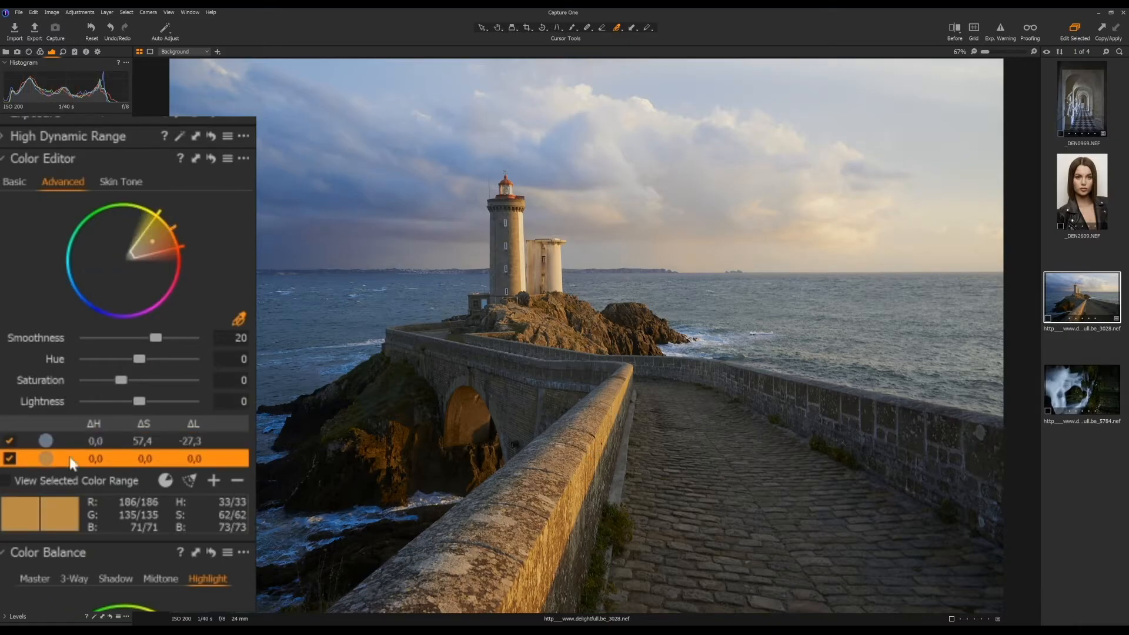
pyautogui.click(57, 487)
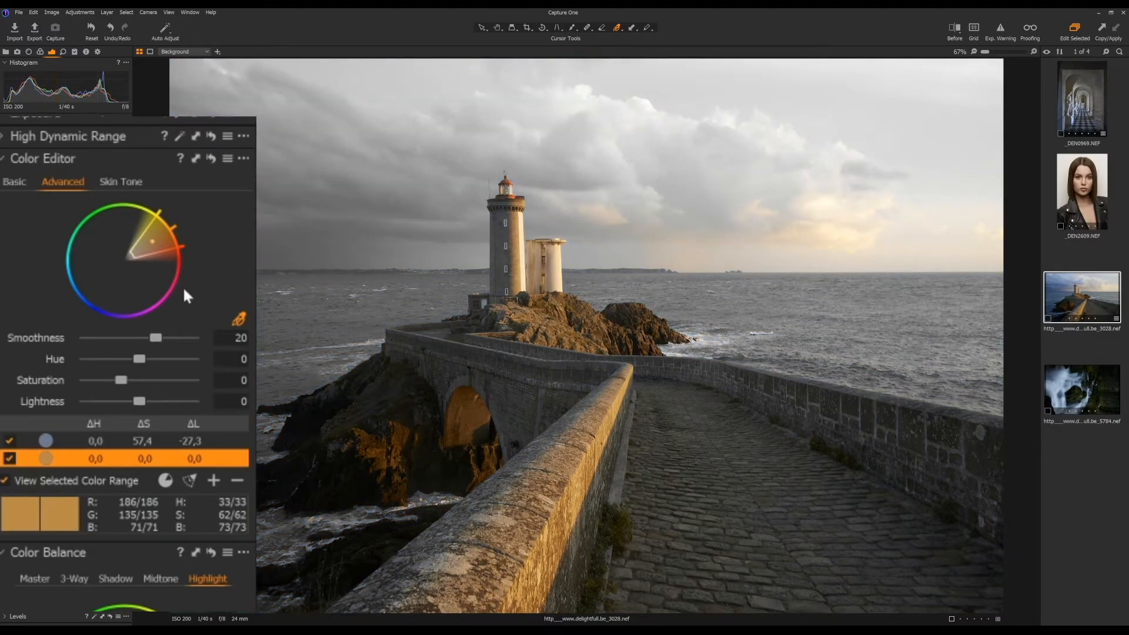
pyautogui.moveTo(182, 241)
pyautogui.mouseDown()
pyautogui.moveTo(177, 227)
pyautogui.moveTo(191, 247)
pyautogui.moveTo(184, 221)
pyautogui.mouseUp()
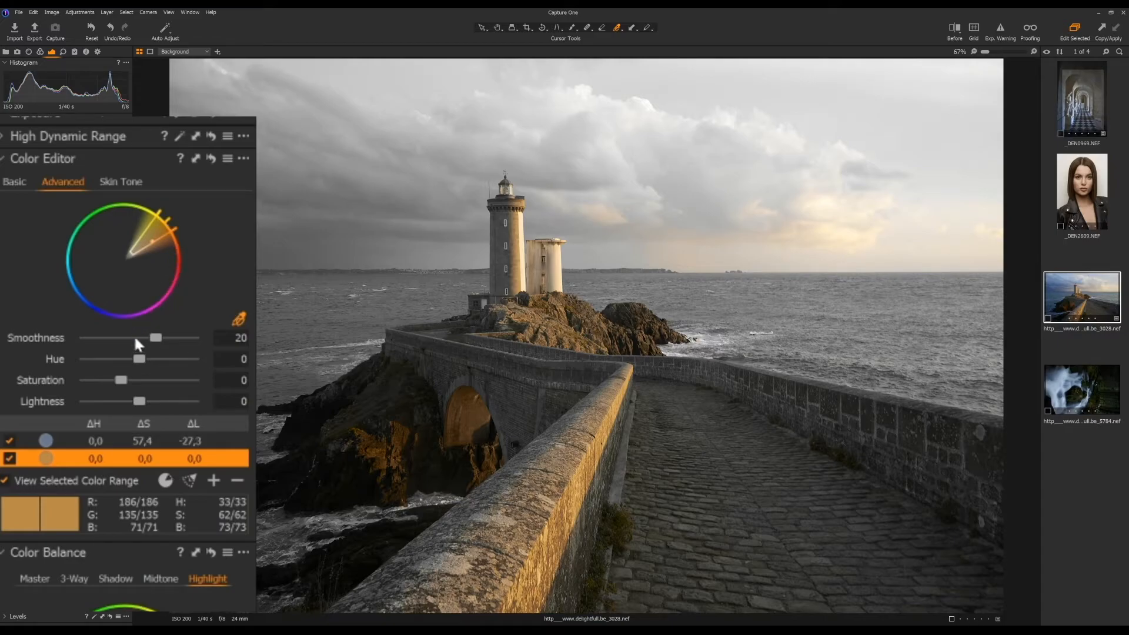
pyautogui.moveTo(122, 380); pyautogui.dragTo(136, 405)
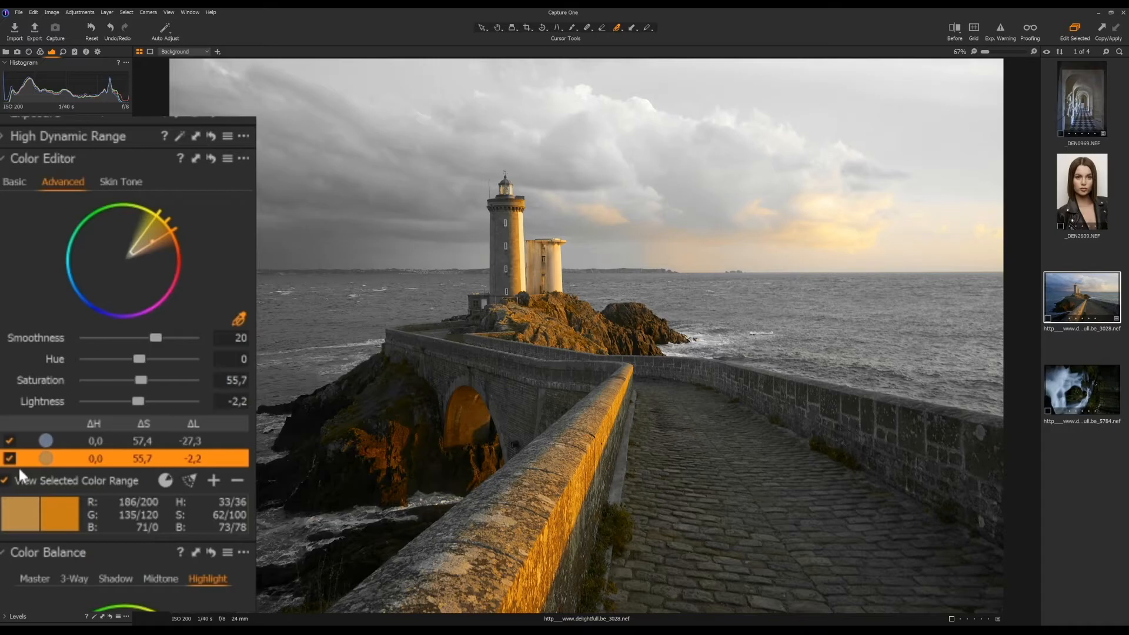
pyautogui.click(45, 482)
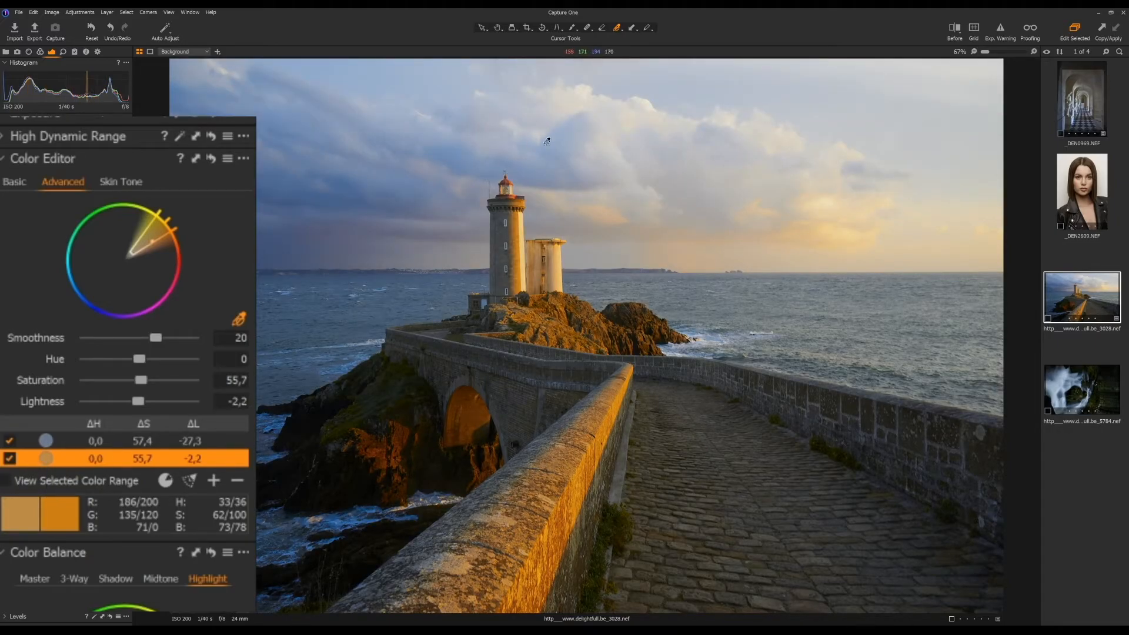
# Step: Pick the bright clouds as a third color range and set Hue to -7,6, Saturation to 21,8 and Lightness to -26,1
pyautogui.click(825, 100)
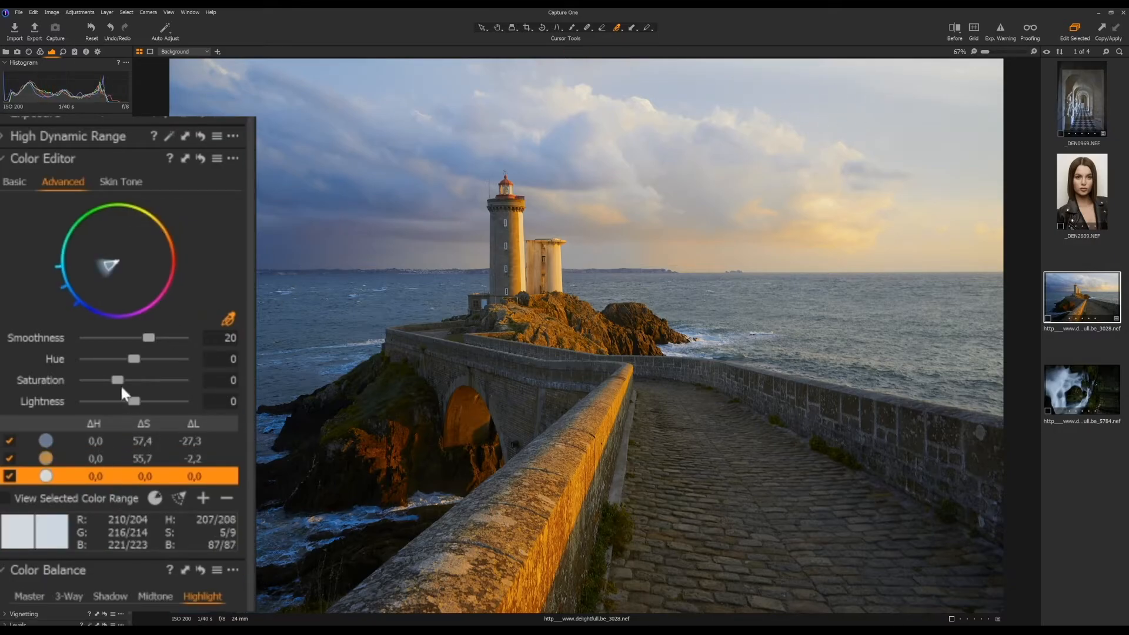
pyautogui.click(48, 505)
pyautogui.click(48, 505)
pyautogui.moveTo(137, 397)
pyautogui.mouseDown()
pyautogui.moveTo(186, 399)
pyautogui.moveTo(104, 408)
pyautogui.moveTo(132, 397)
pyautogui.moveTo(120, 401)
pyautogui.mouseUp()
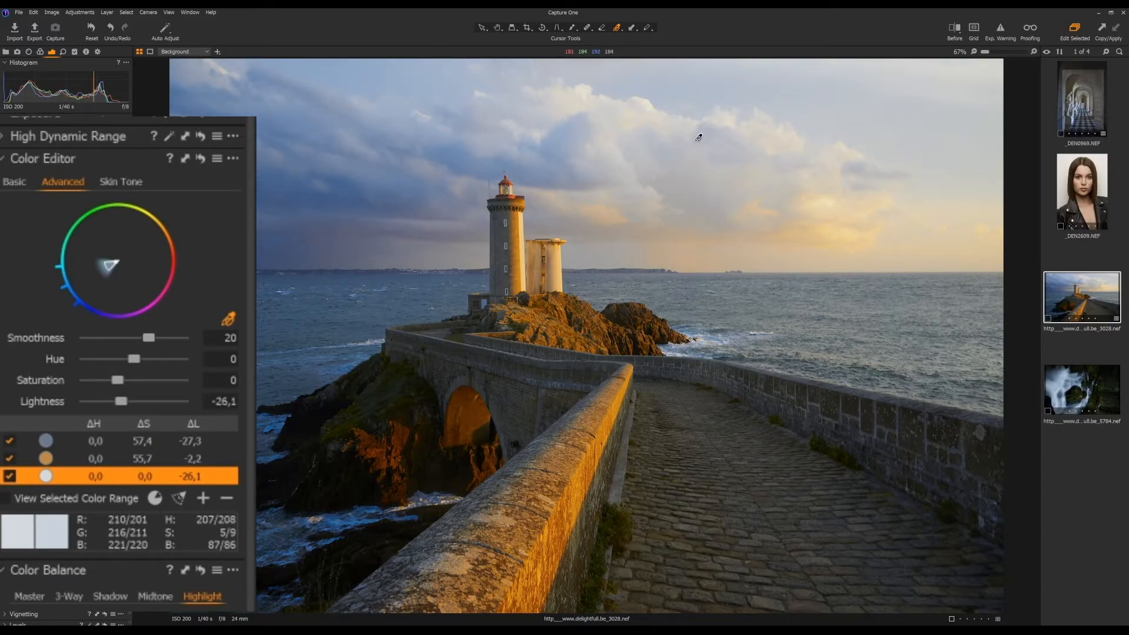
pyautogui.moveTo(137, 364)
pyautogui.mouseDown()
pyautogui.moveTo(170, 365)
pyautogui.moveTo(102, 364)
pyautogui.moveTo(133, 358)
pyautogui.moveTo(143, 380)
pyautogui.moveTo(125, 380)
pyautogui.mouseUp()
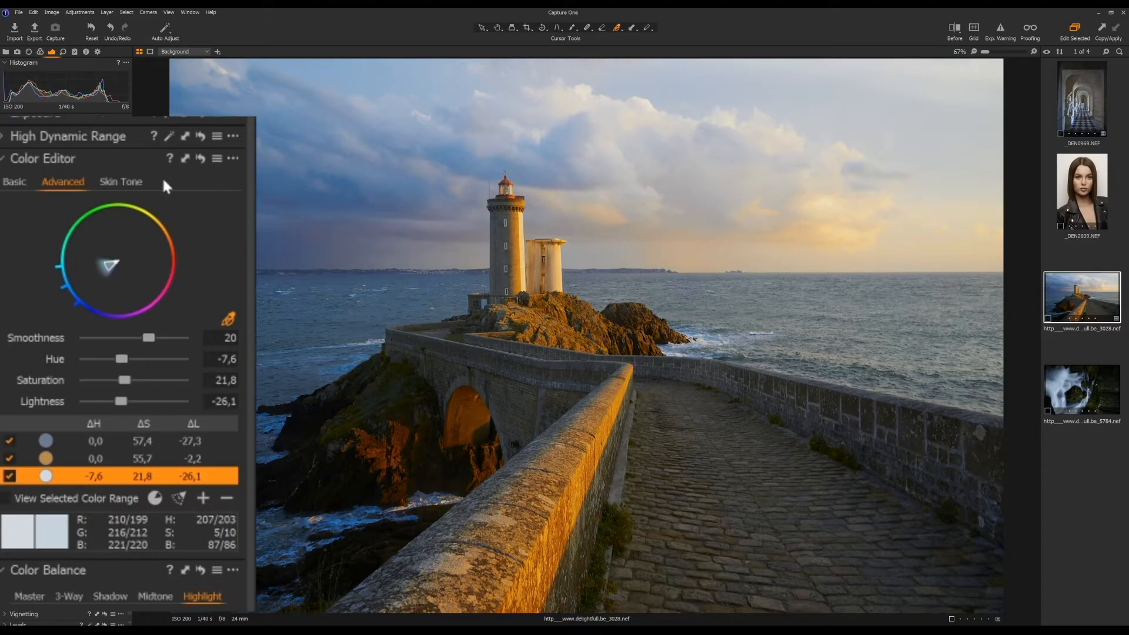
# Step: Open the portrait _DEN2609.NEF in the Skin Tone editor, pick the forehead's skin tone and narrow its color range away from red
pyautogui.click(119, 182)
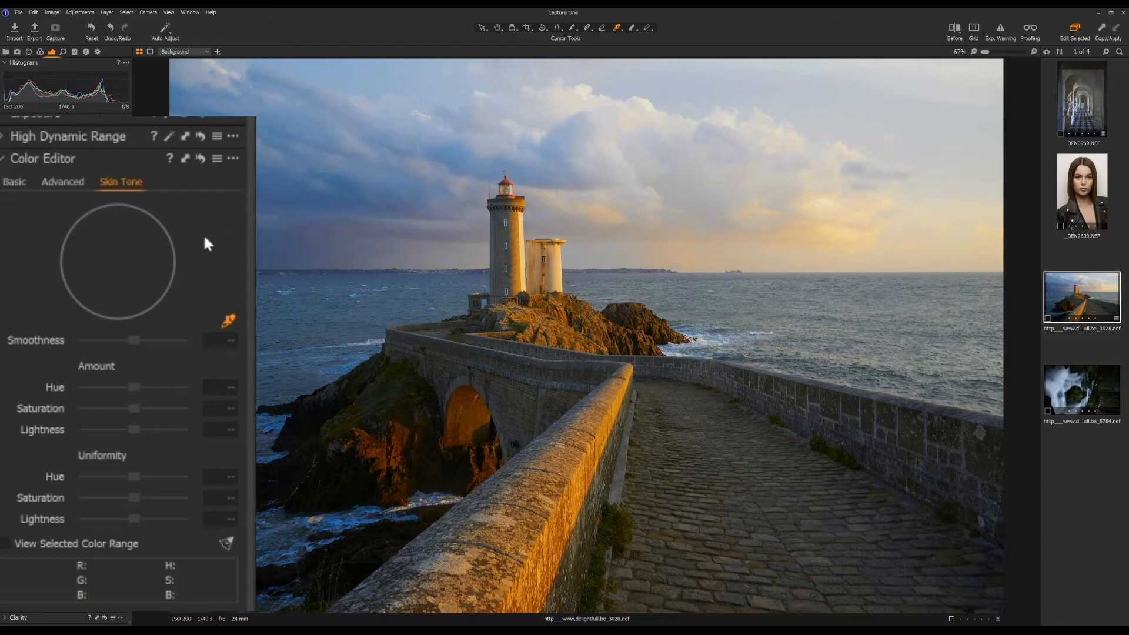
pyautogui.click(1075, 191)
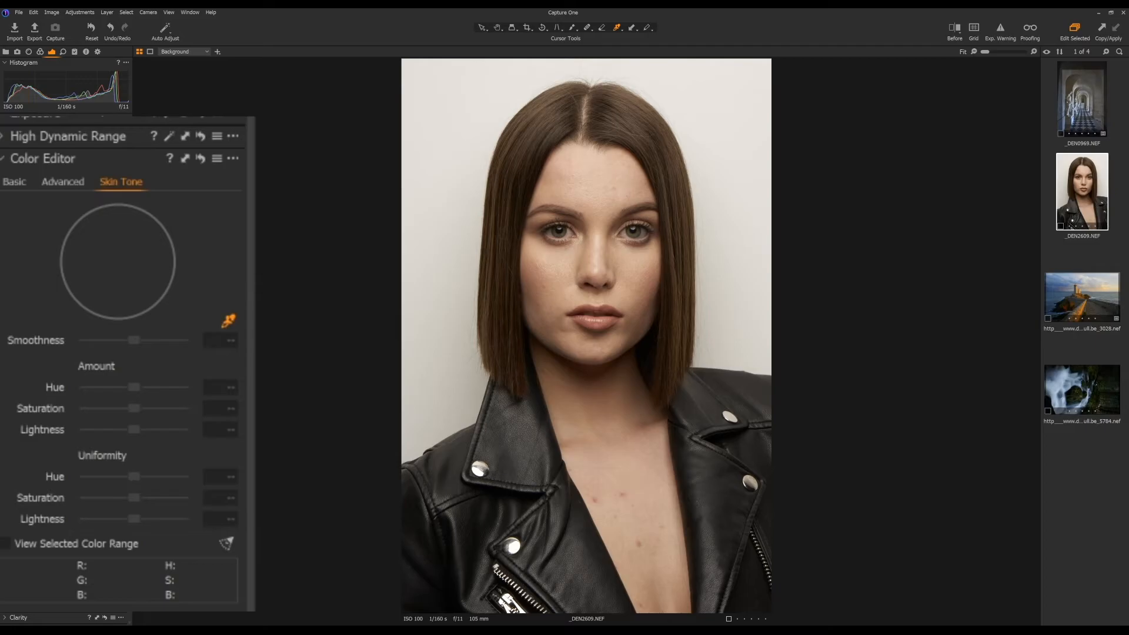
pyautogui.click(576, 196)
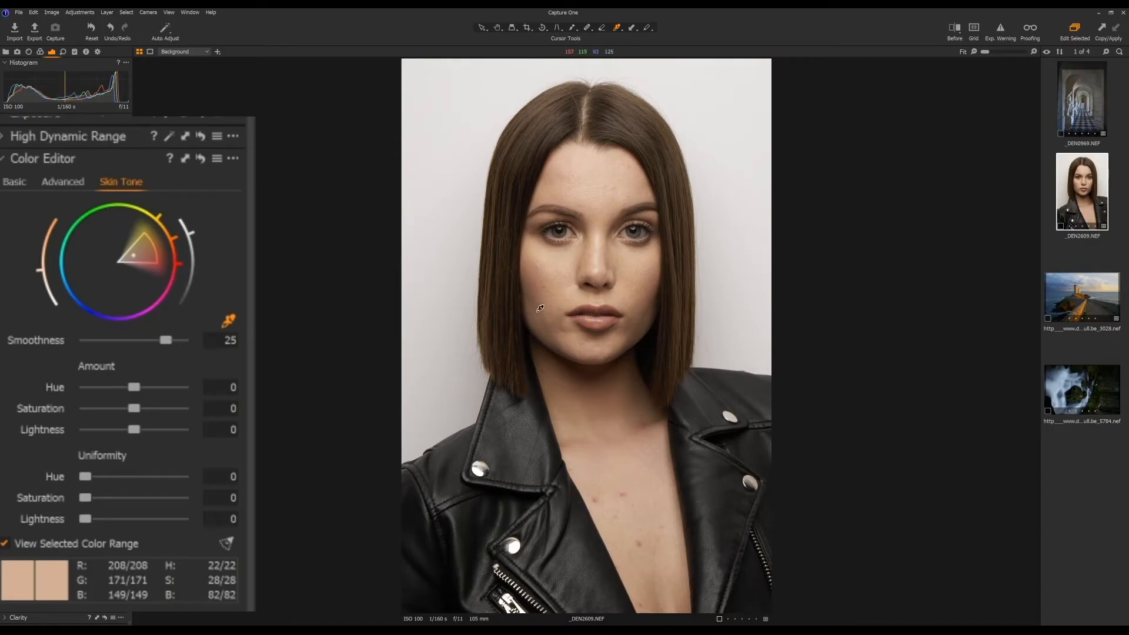
pyautogui.moveTo(188, 263); pyautogui.dragTo(188, 234)
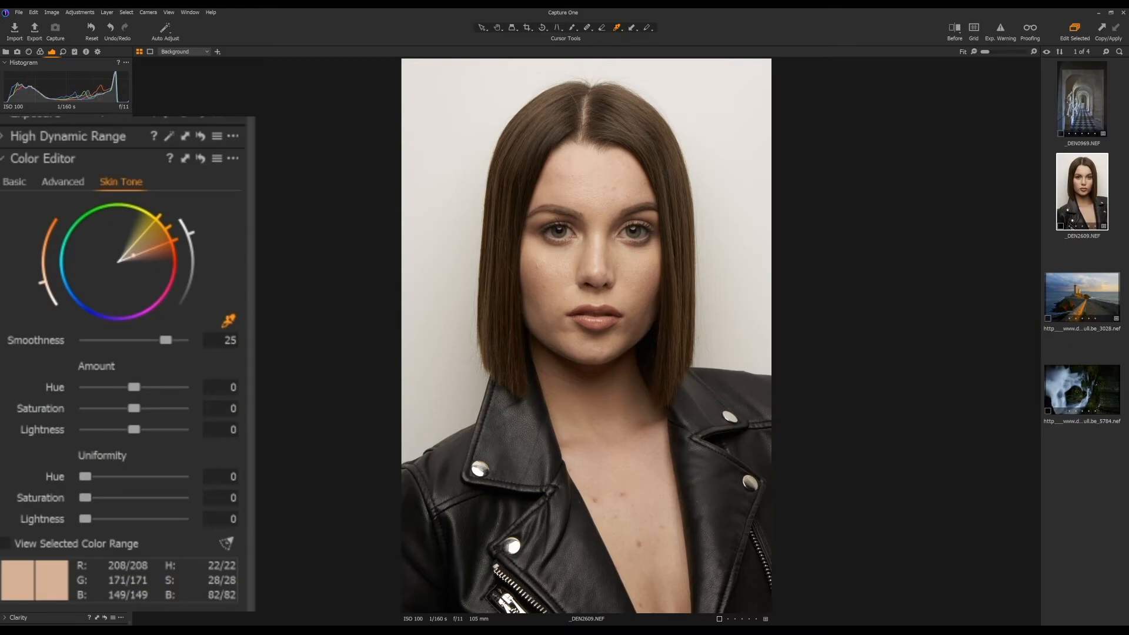
# Step: Set the skin tone's Uniformity to Hue 76, Saturation 48 and Lightness 12, and its Amount to Hue -1,8, Saturation -2,9 and Lightness 3,5
pyautogui.moveTo(88, 480); pyautogui.dragTo(162, 482)
pyautogui.moveTo(83, 499); pyautogui.dragTo(130, 511)
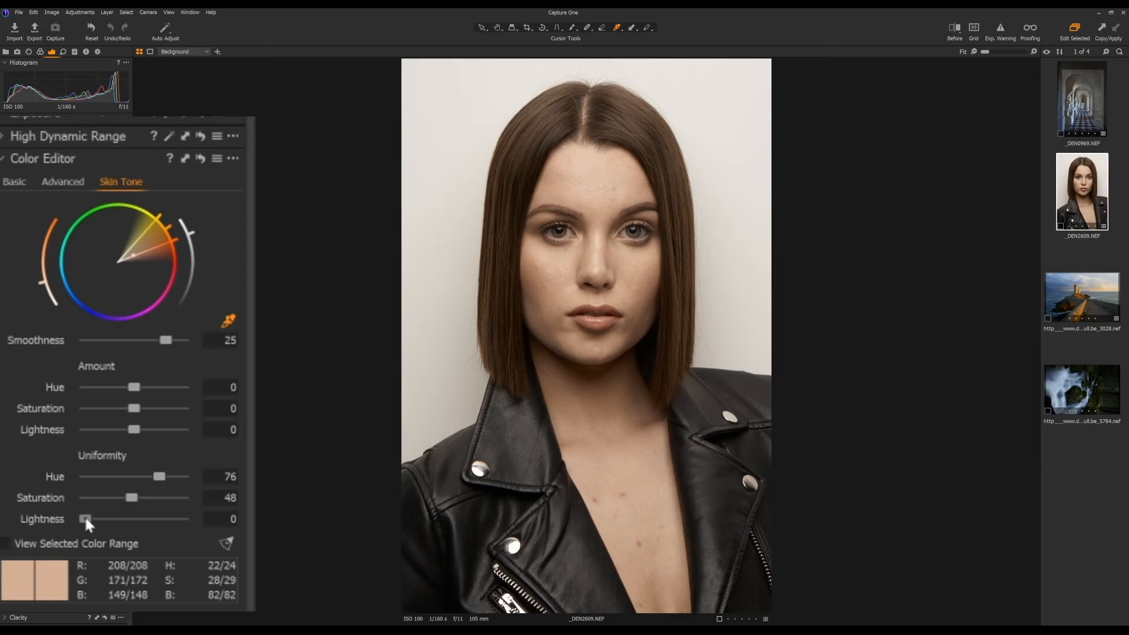
pyautogui.moveTo(84, 515); pyautogui.dragTo(183, 519)
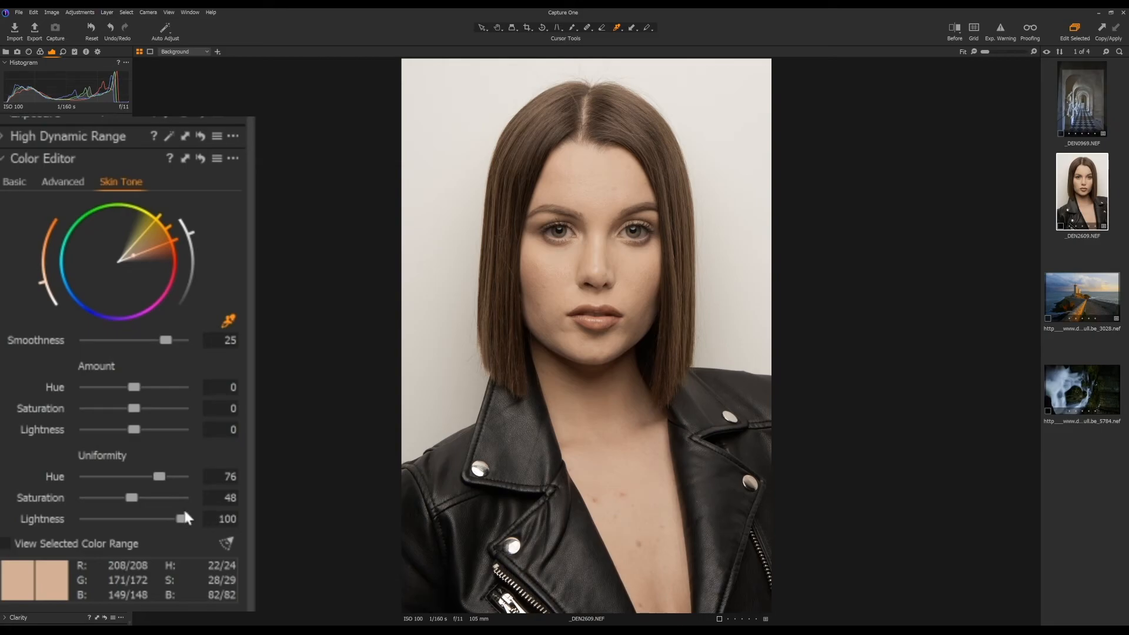
pyautogui.moveTo(182, 520); pyautogui.dragTo(1, 512)
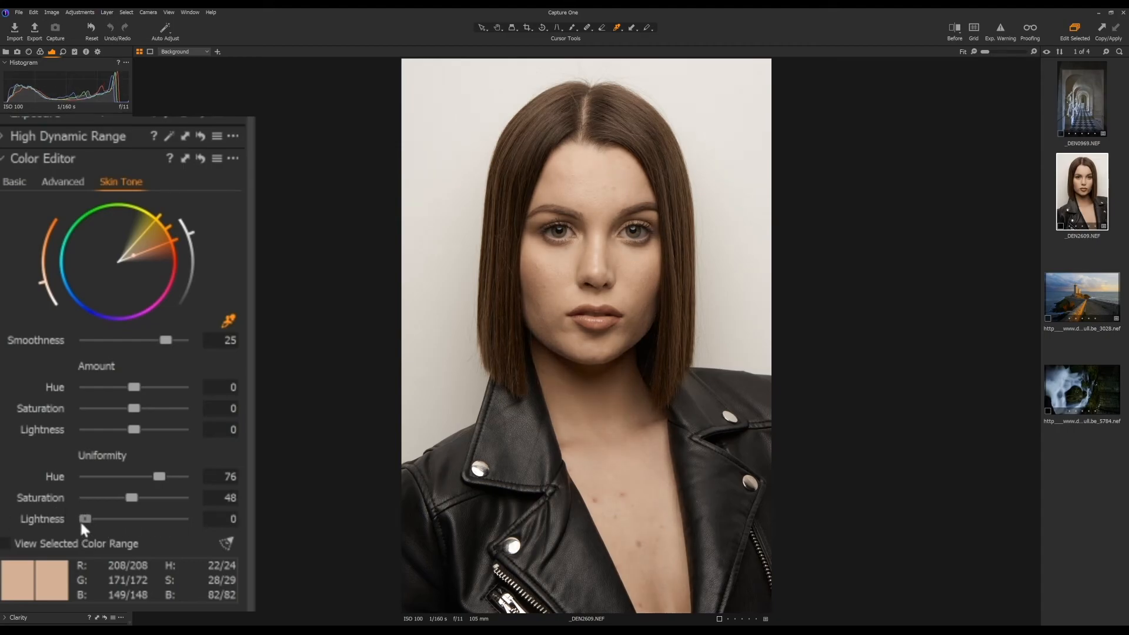
pyautogui.moveTo(87, 519); pyautogui.dragTo(92, 526)
pyautogui.moveTo(140, 389); pyautogui.dragTo(151, 437)
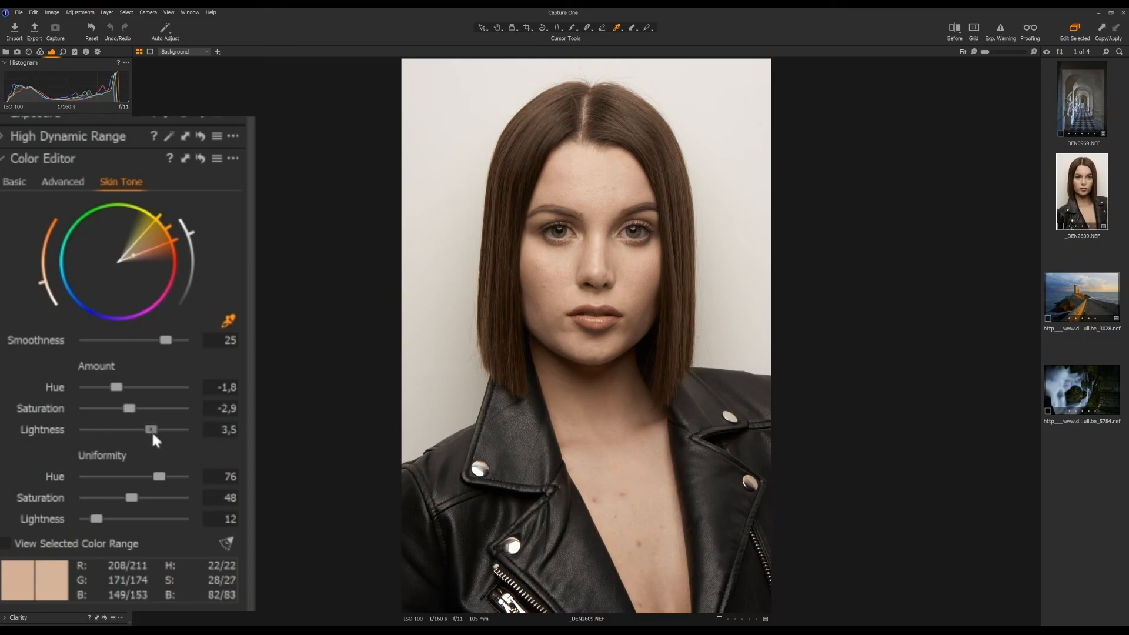